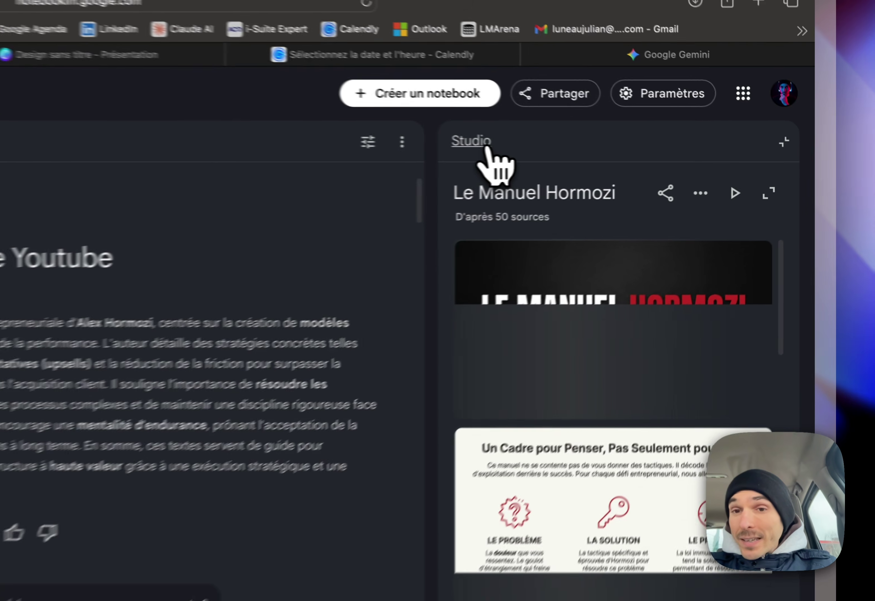
Step: Return to the notebook's Studio list and view the infographic "Philosophie Hormozi : Mentalité et Stratégie", closing it when done
left_click(648, 153)
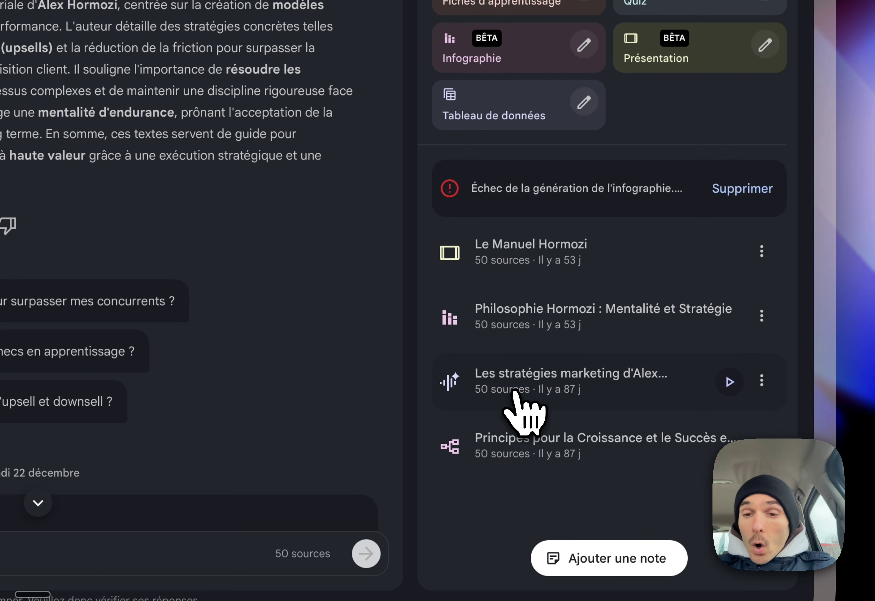
left_click(492, 329)
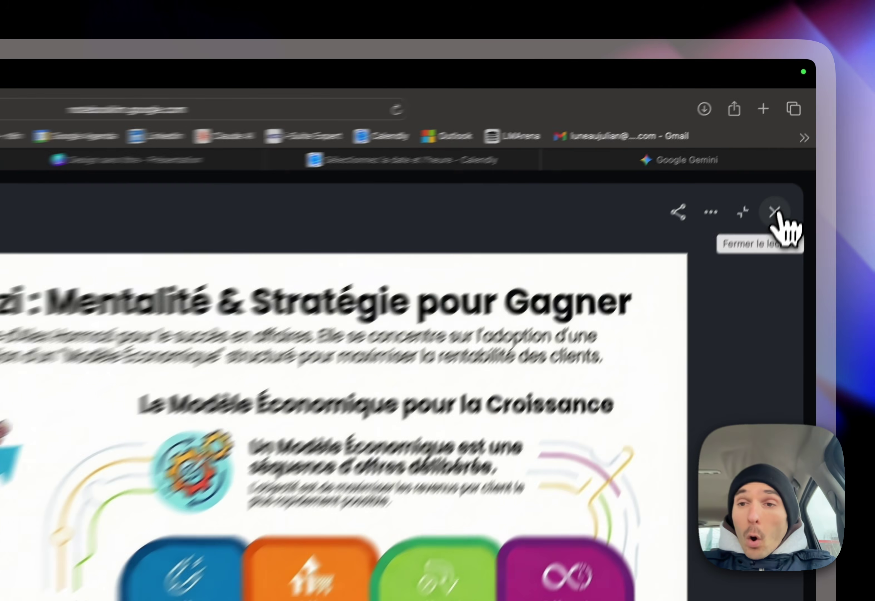
left_click(801, 136)
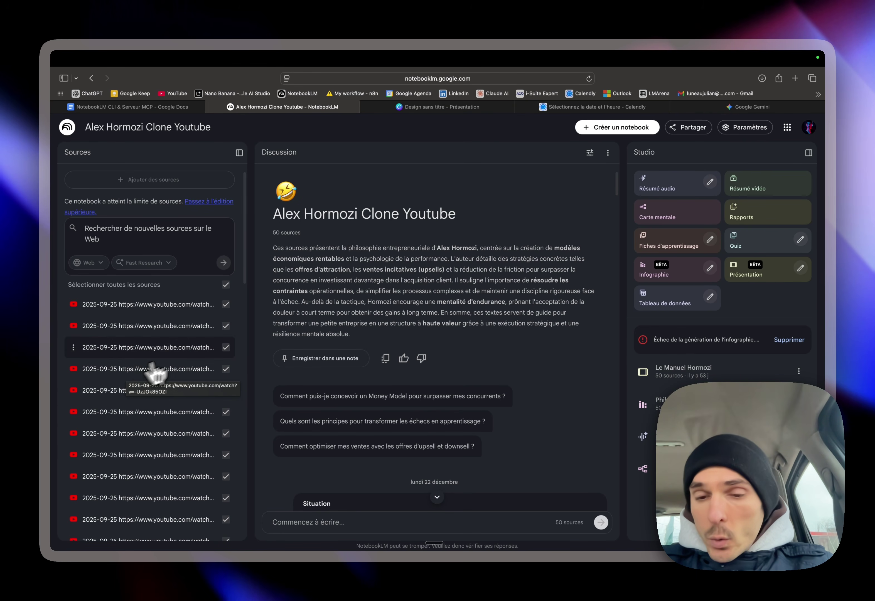
Step: Switch to Claude and inspect the available models and the list of connectors for the new chat
mouse_move(542, 560)
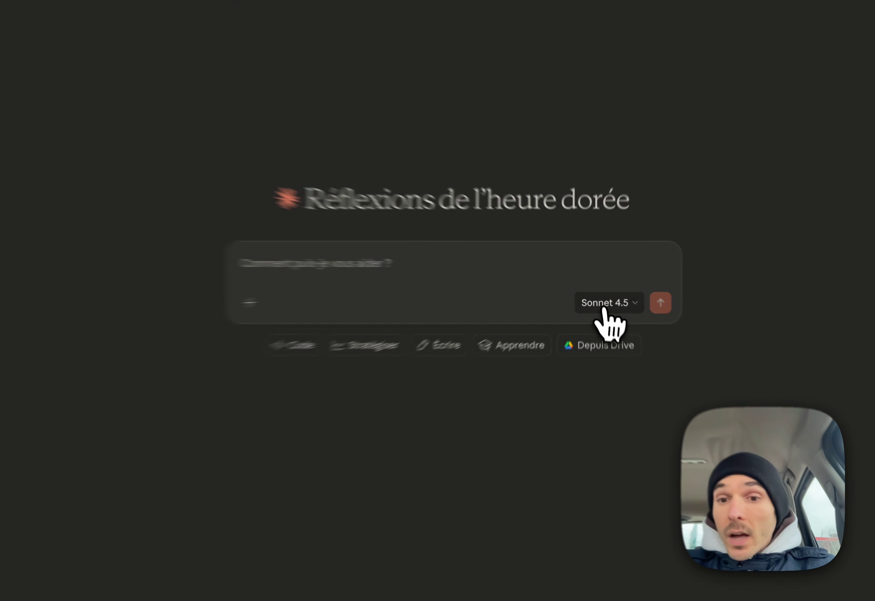
left_click(603, 296)
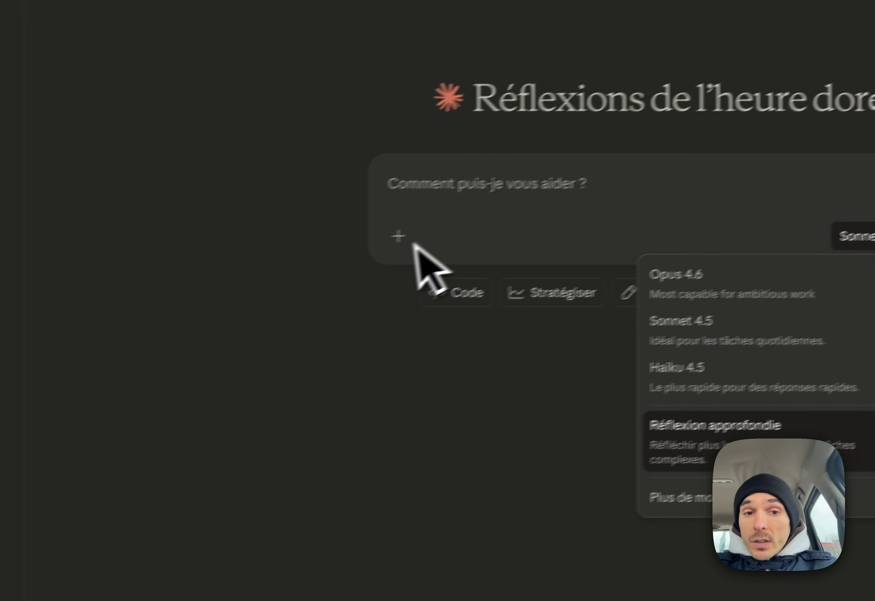
left_click(136, 311)
left_click(136, 311)
mouse_move(546, 331)
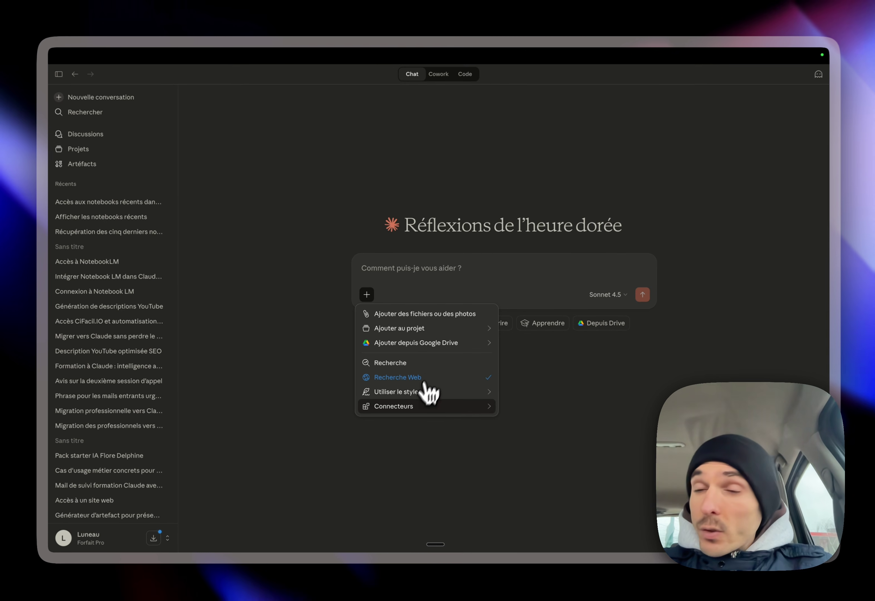
mouse_move(533, 449)
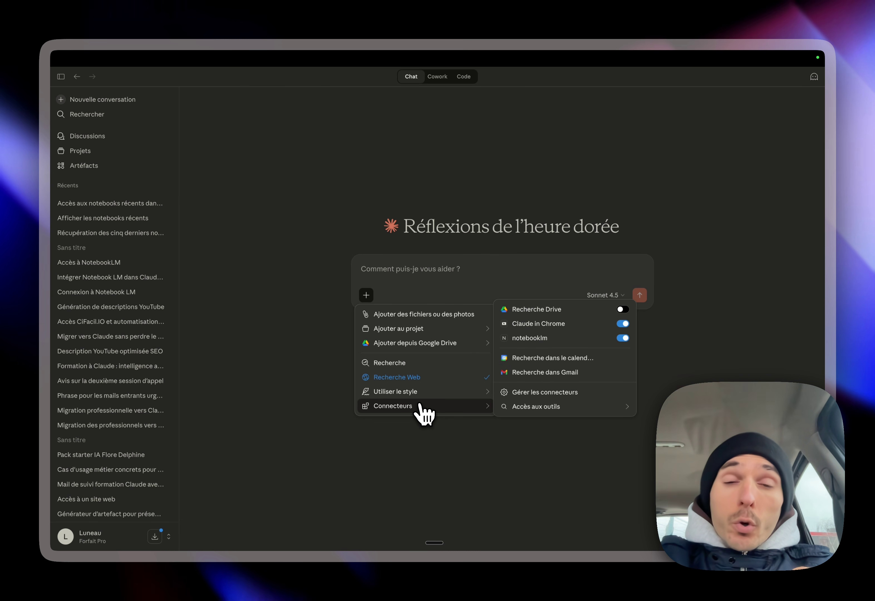
Step: Switch back to Safari and skim the Google Docs guide "NotebookLM CLI & Serveur MCP" through to its end
left_click(235, 451)
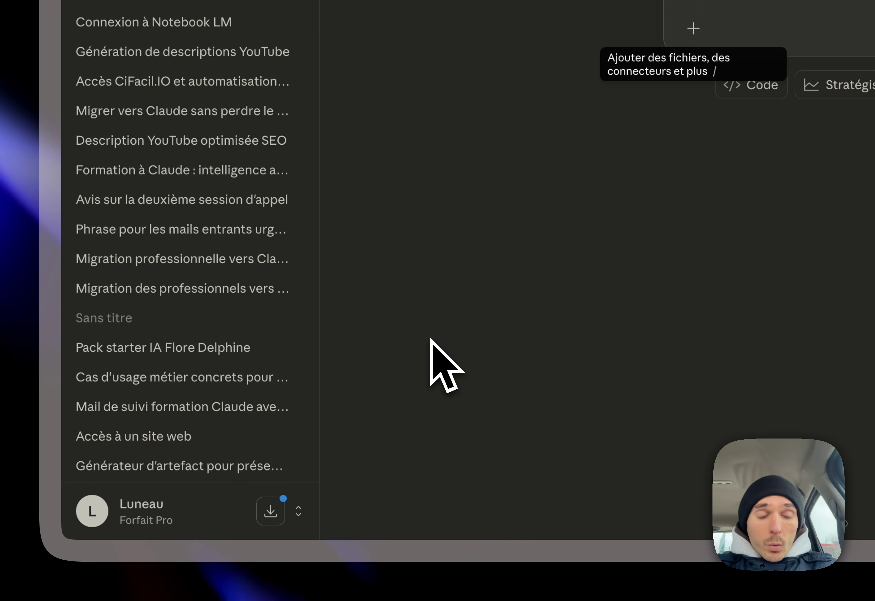
mouse_move(260, 562)
left_click(274, 517)
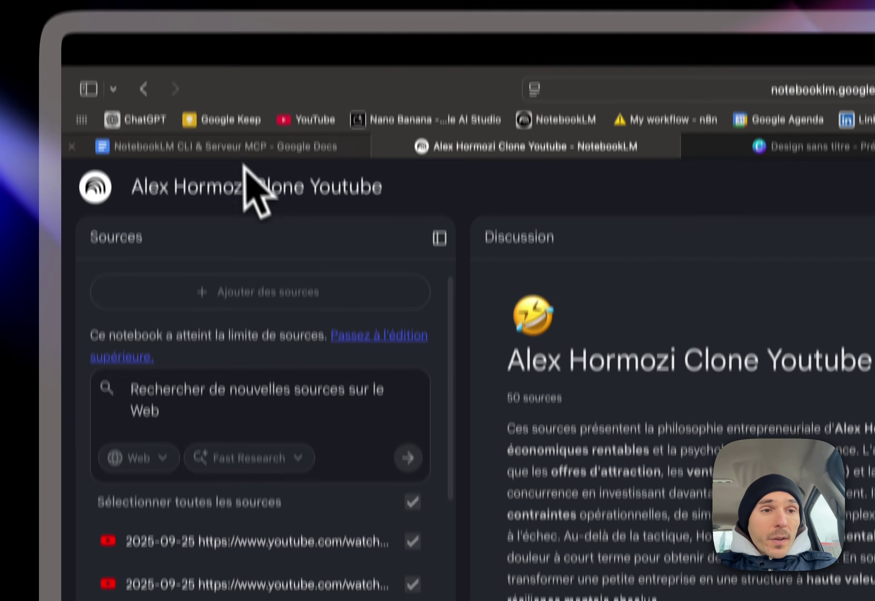
left_click(244, 176)
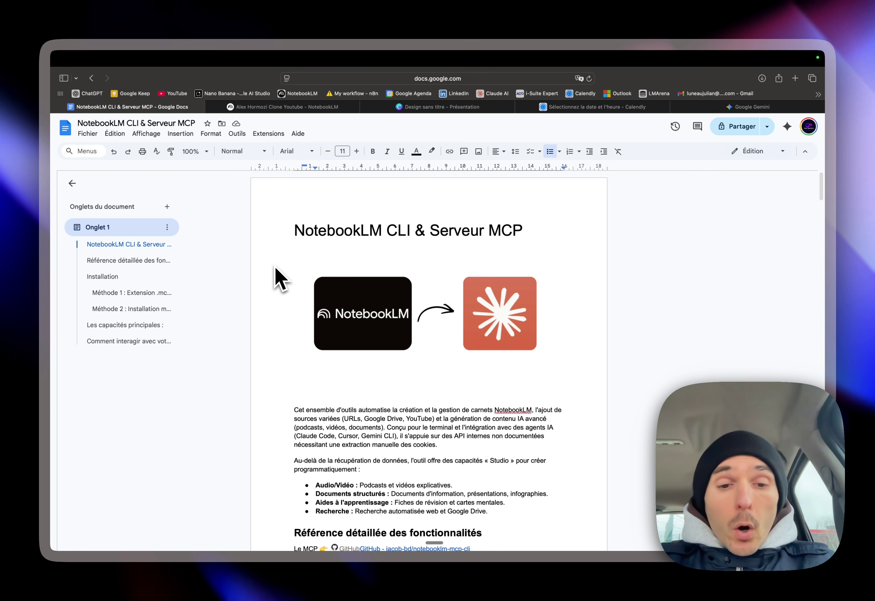
scroll(332, 340, "down", 8)
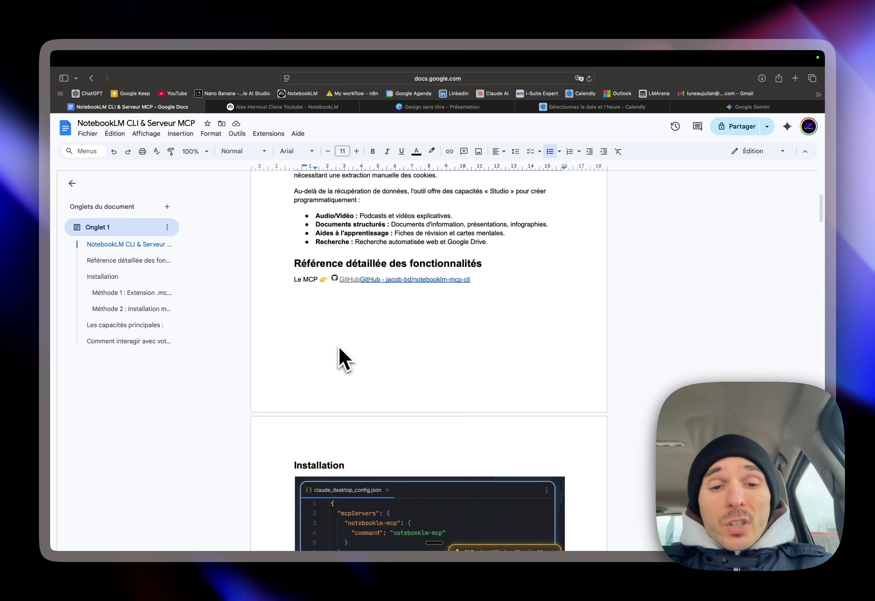
scroll(339, 348, "down", 10)
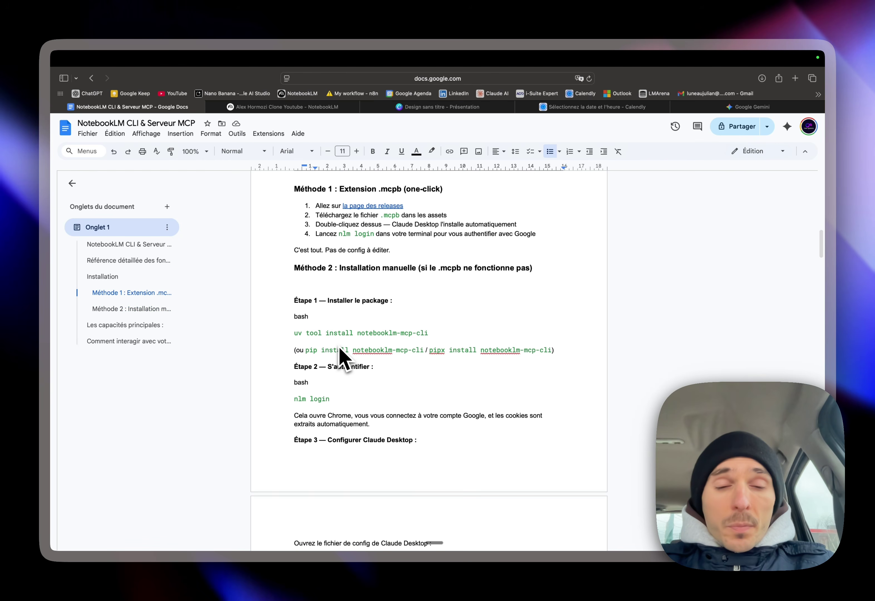
scroll(345, 360, "down", 15)
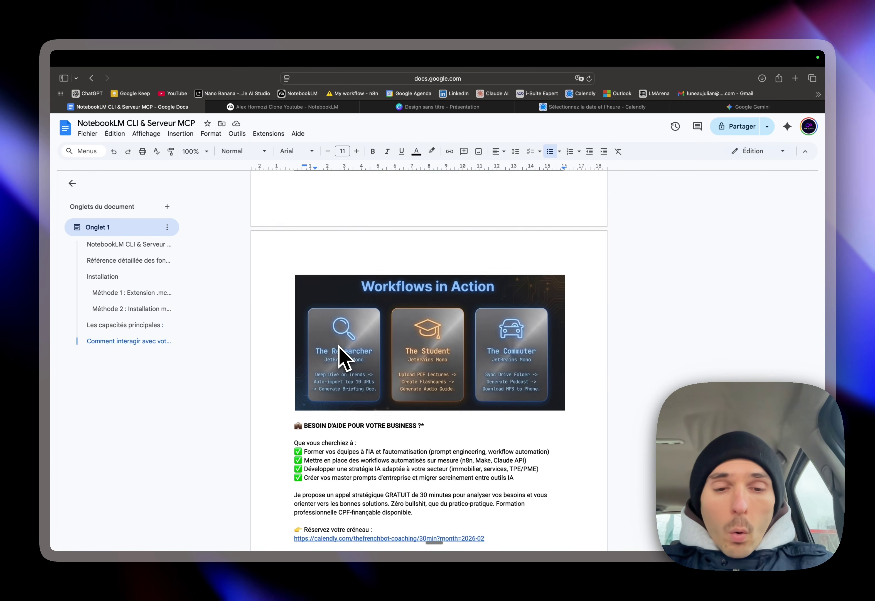
scroll(342, 360, "down", 5)
Step: Copy the example prompt "Liste tous mes carnets NotebookLM" from the guide's Recherche et Découverte section
scroll(343, 358, "up", 15)
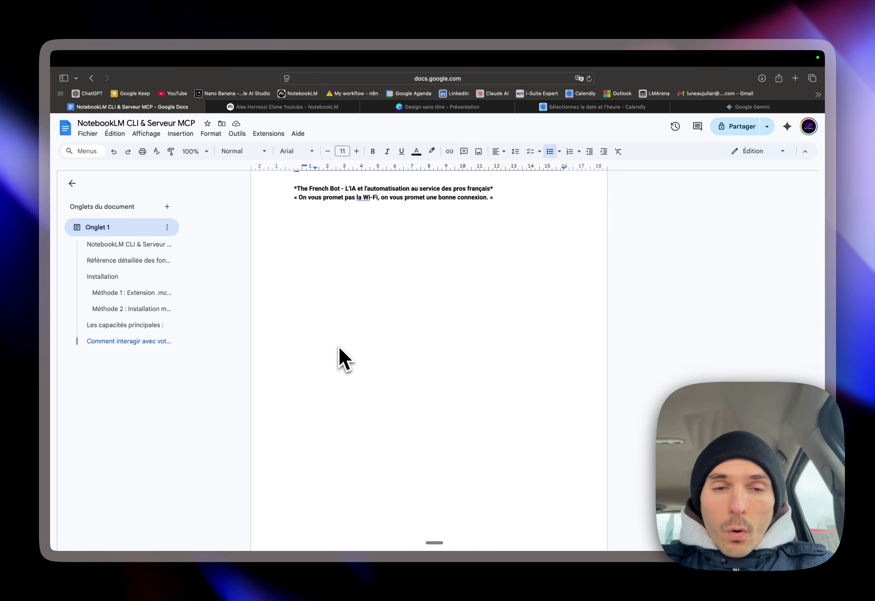
scroll(338, 347, "up", 10)
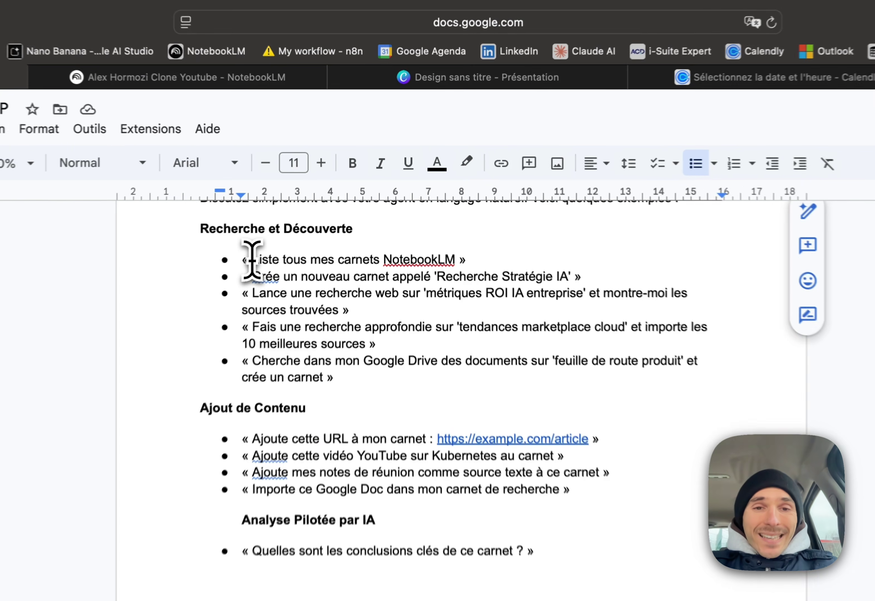
left_click_drag(322, 201, 428, 200)
key("super+c")
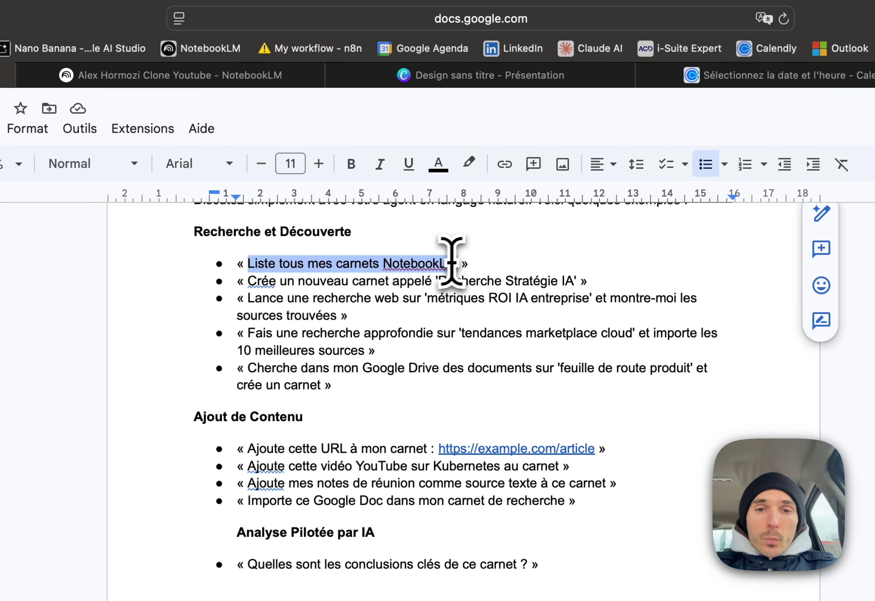
right_click(439, 263)
left_click(513, 328)
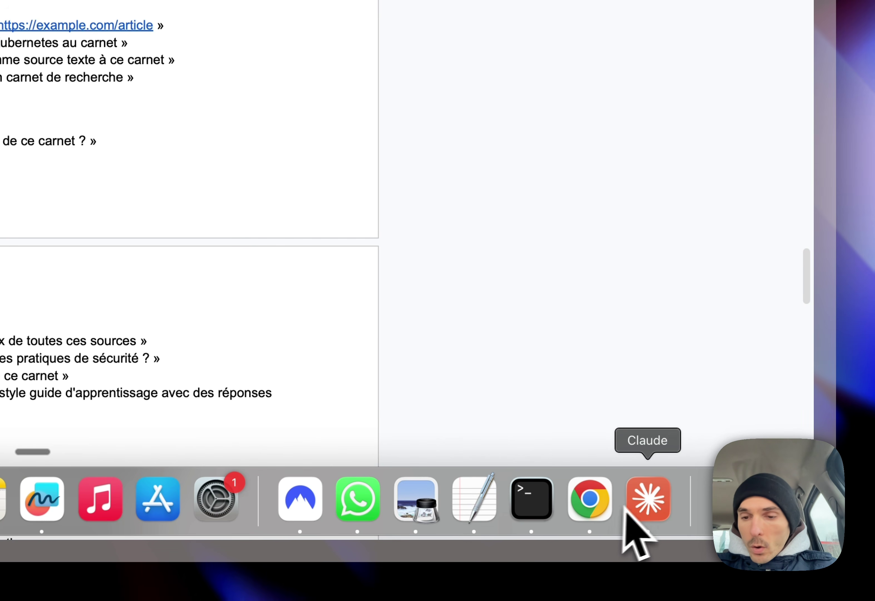
Step: Switch to Claude and send the copied prompt "Liste tous mes carnets NotebookLM" in the new chat
left_click(640, 513)
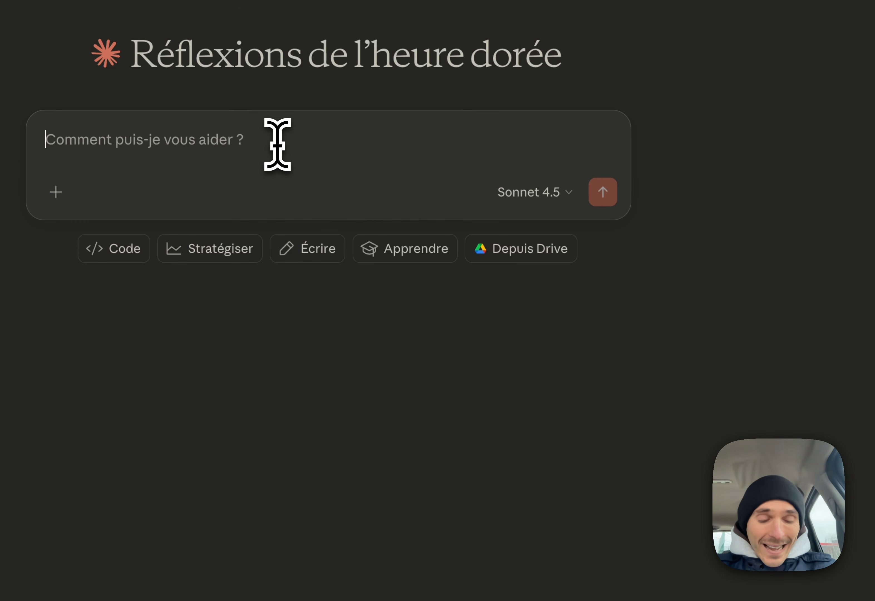
key("super+v")
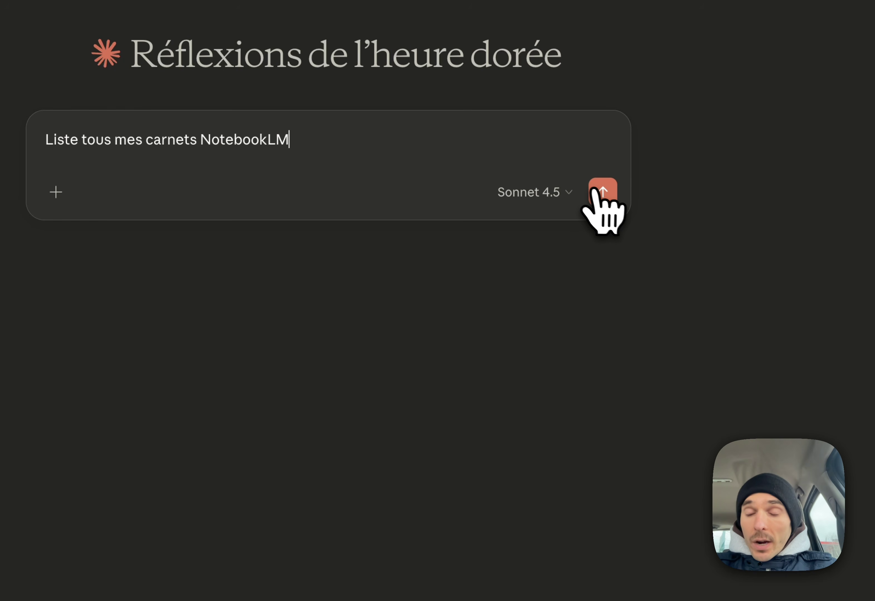
left_click(603, 193)
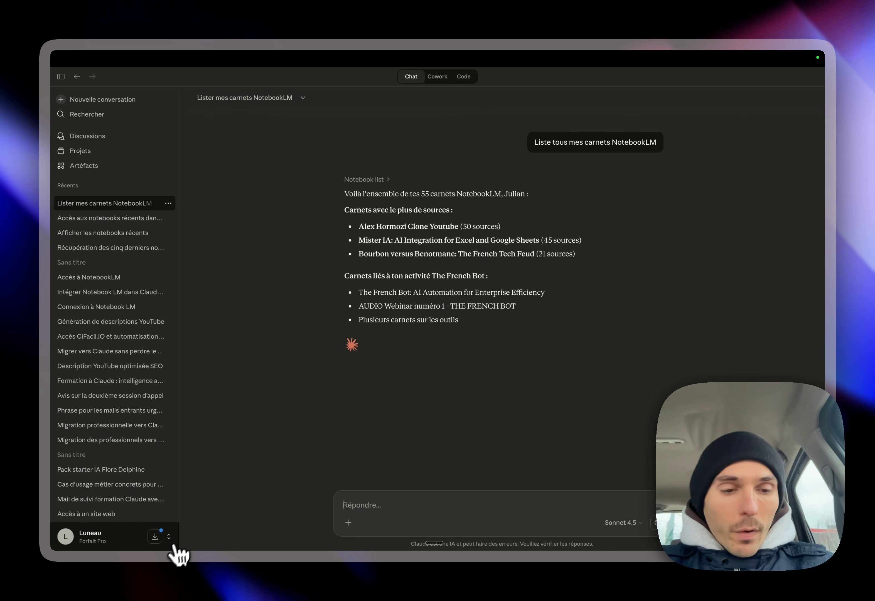
Step: Compare Claude's notebook list with the notebooks on the NotebookLM home page, with both windows side by side
mouse_move(170, 551)
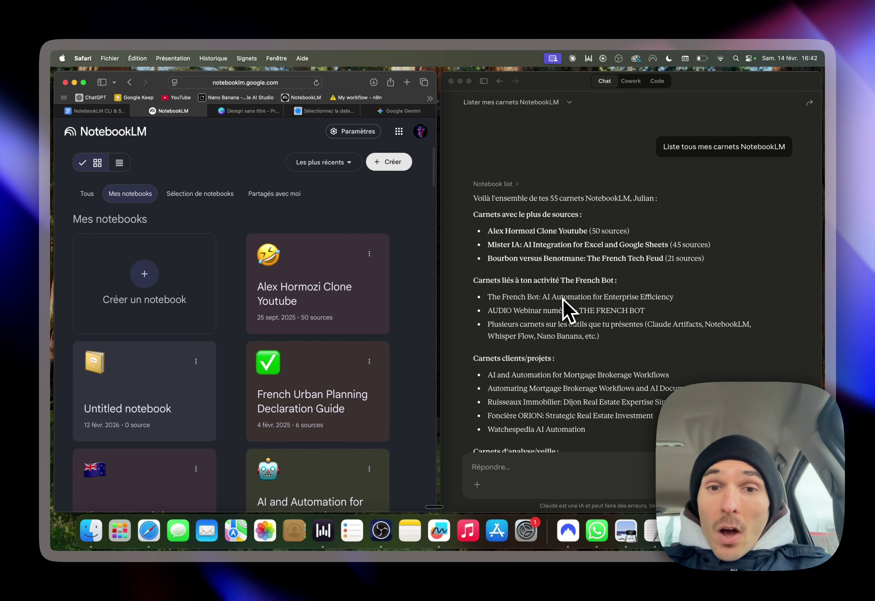
scroll(568, 310, "down", 5)
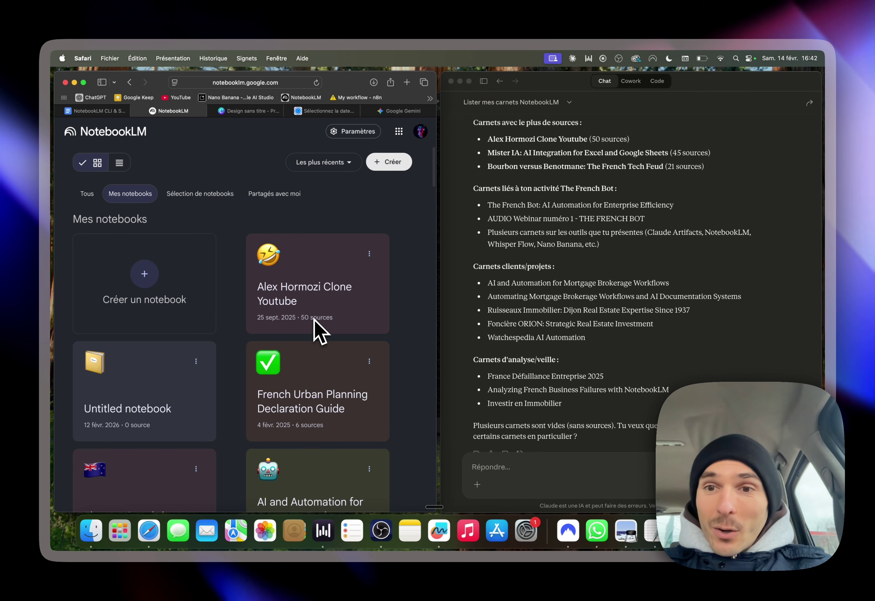
scroll(324, 336, "down", 5)
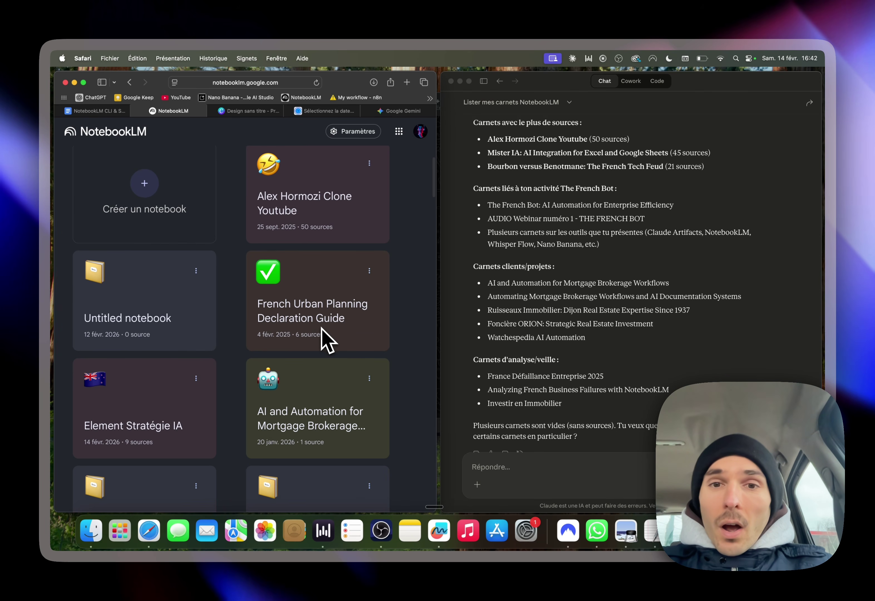
scroll(560, 217, "down", 3)
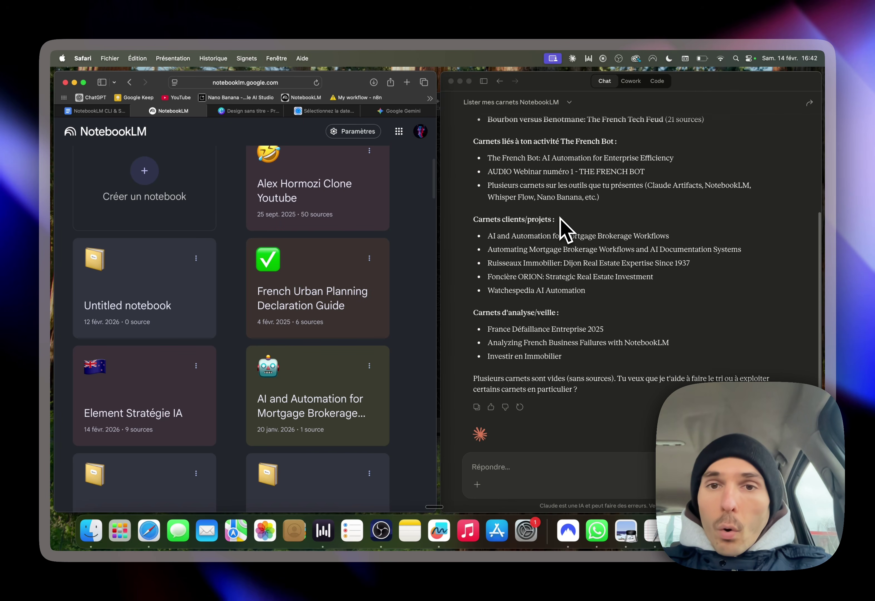
scroll(560, 218, "down", 2)
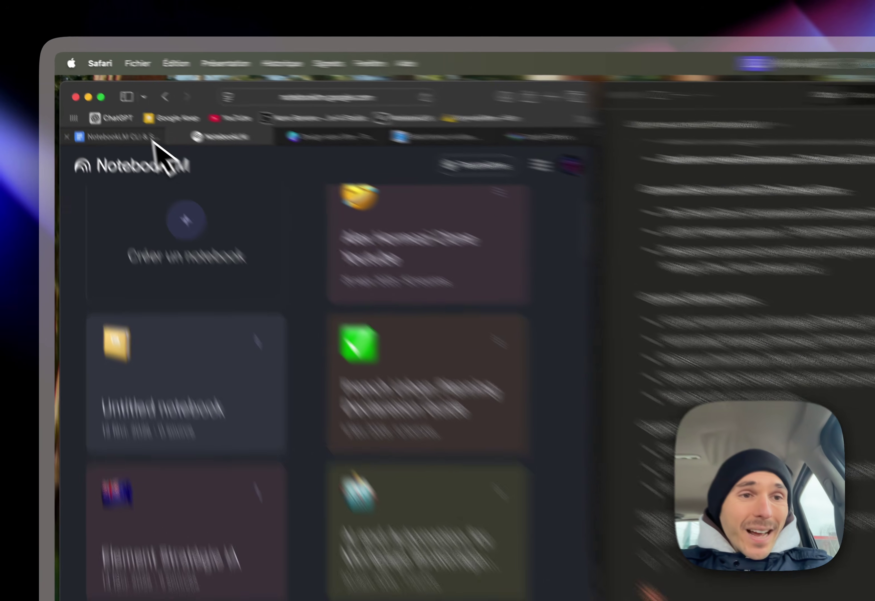
Step: Copy the example prompt "Crée un nouveau carnet appelé 'Recherche Stratégie IA'" from the Google Docs guide, without its guillemets
left_click(109, 111)
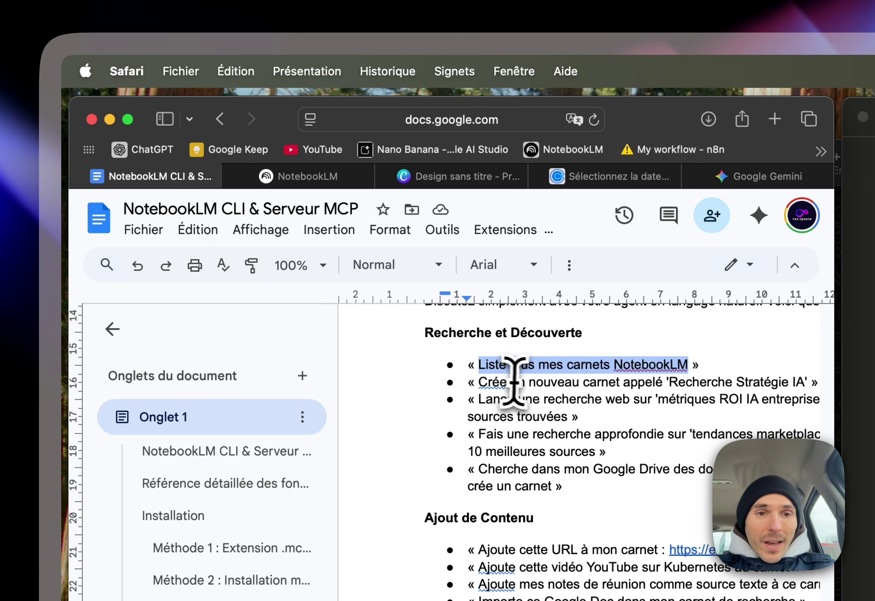
triple_click(524, 382)
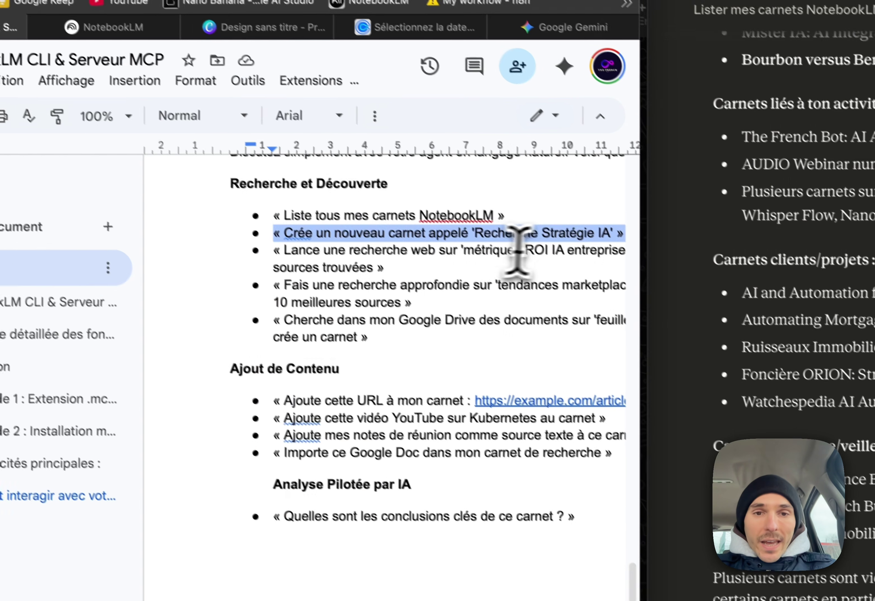
left_click(808, 386)
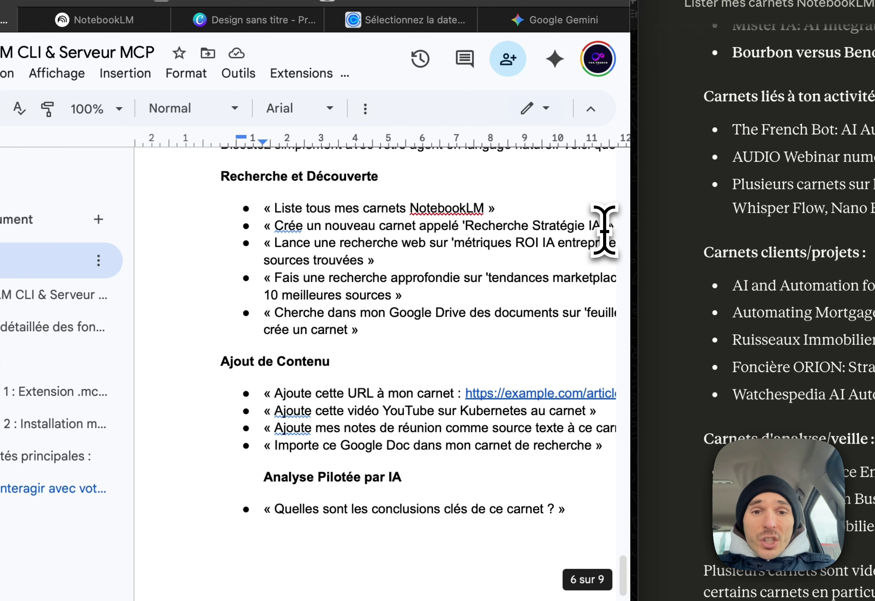
left_click_drag(608, 229, 270, 225)
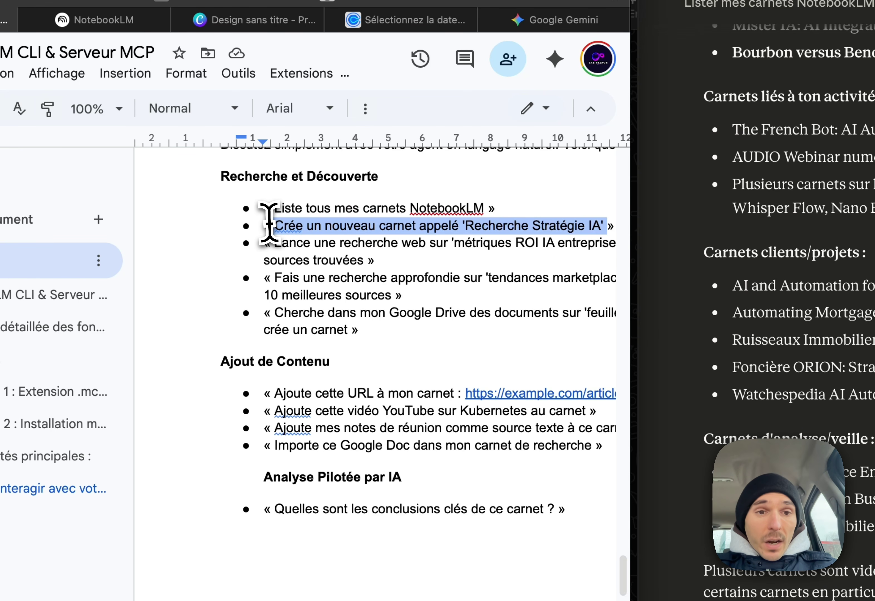
left_click(292, 229)
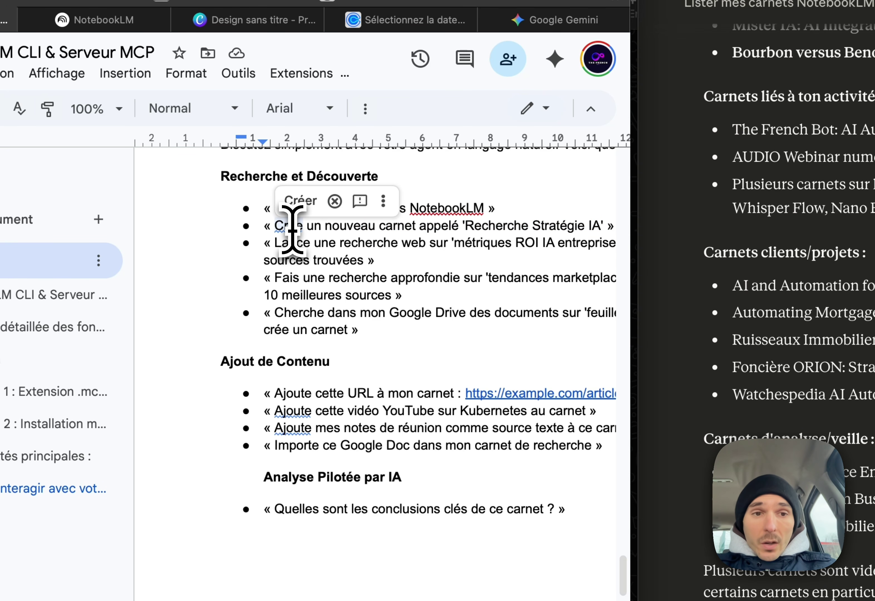
left_click_drag(274, 227, 600, 224)
key("super+c")
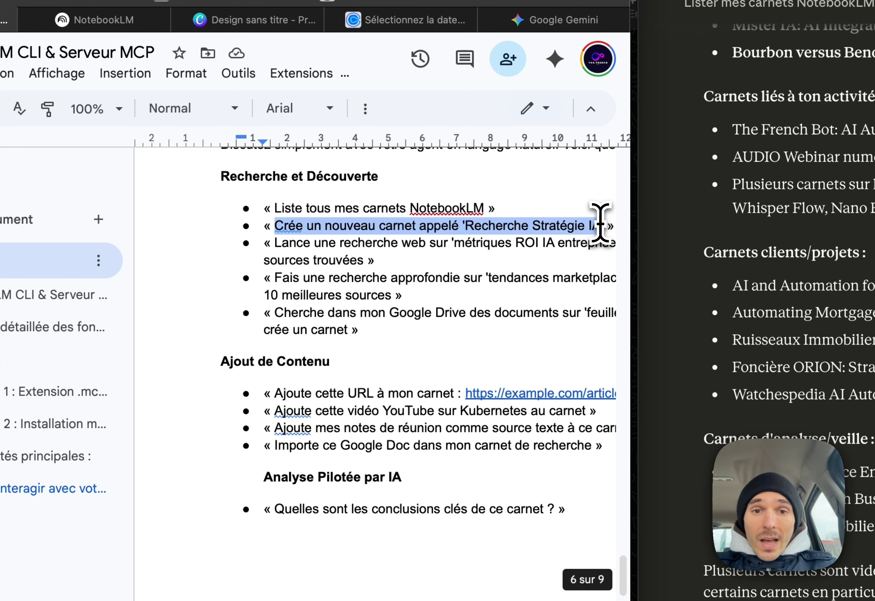
right_click(587, 228)
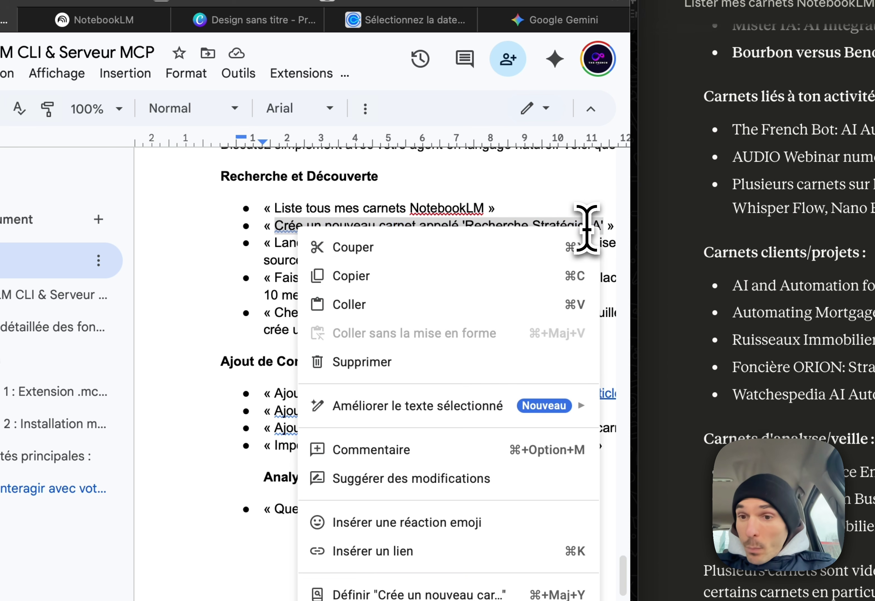
left_click(505, 282)
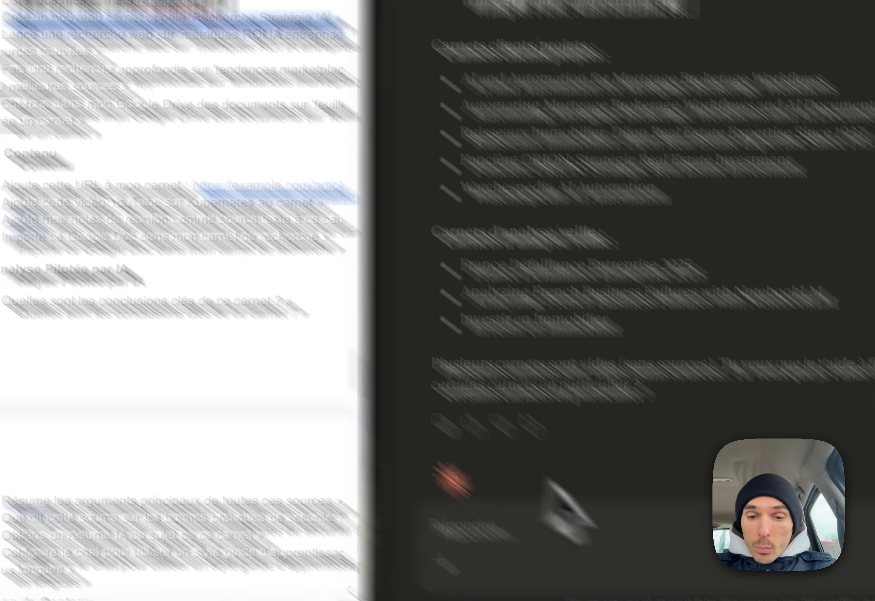
Step: Send the copied prompt "Crée un nouveau carnet appelé 'Recherche Stratégie IA'" as a reply in the Claude chat
left_click(568, 529)
key("super+v")
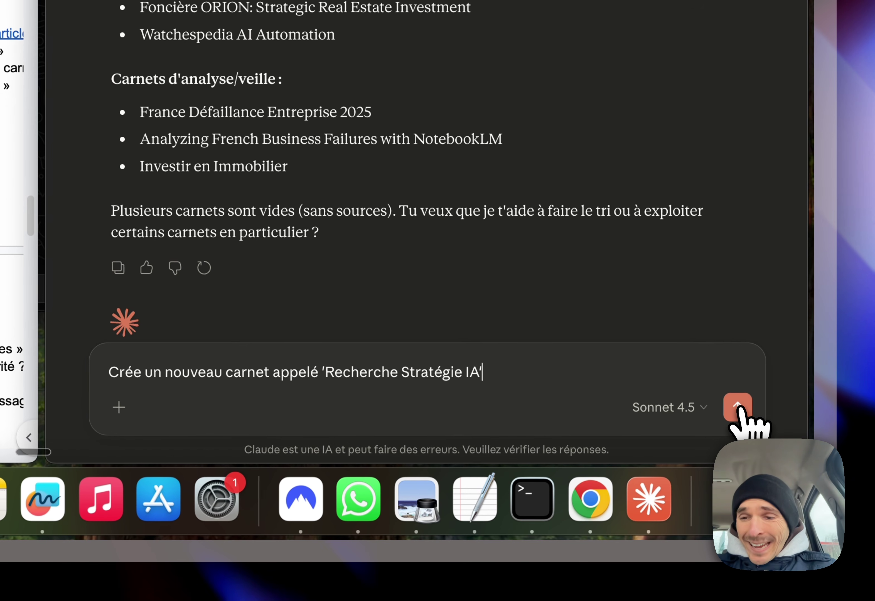
left_click(744, 413)
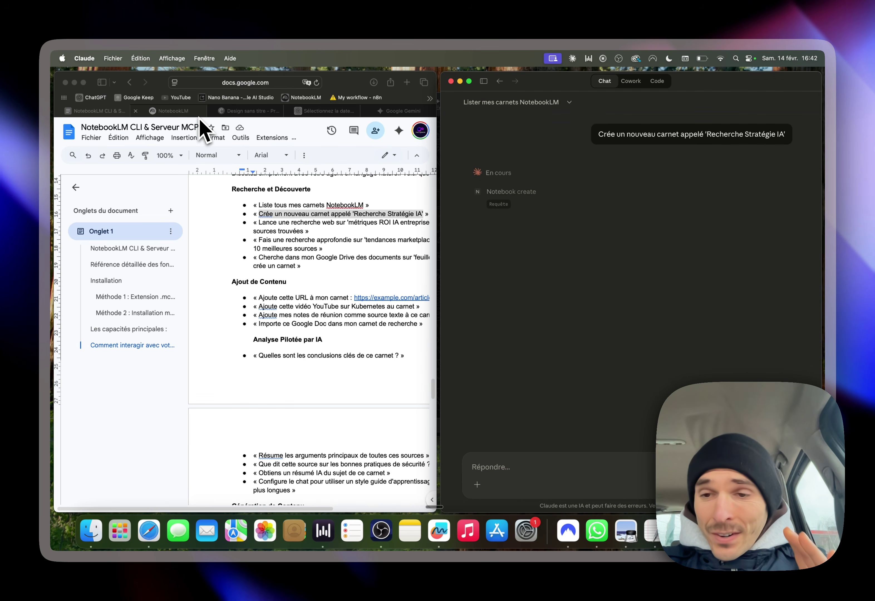
Step: Reload the NotebookLM home page, open the new "Recherche Stratégie IA" notebook to check it, and return to the notebook overview
left_click(173, 110)
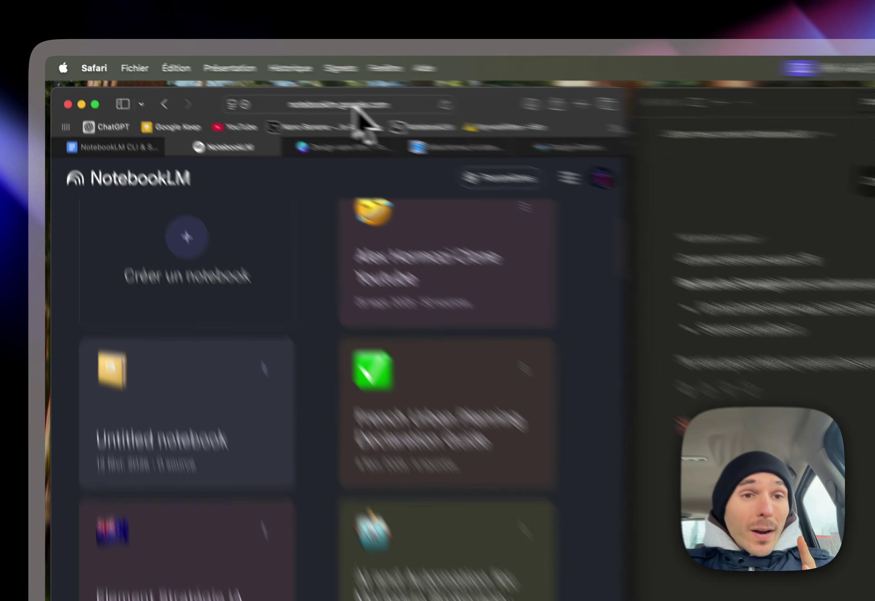
left_click(255, 83)
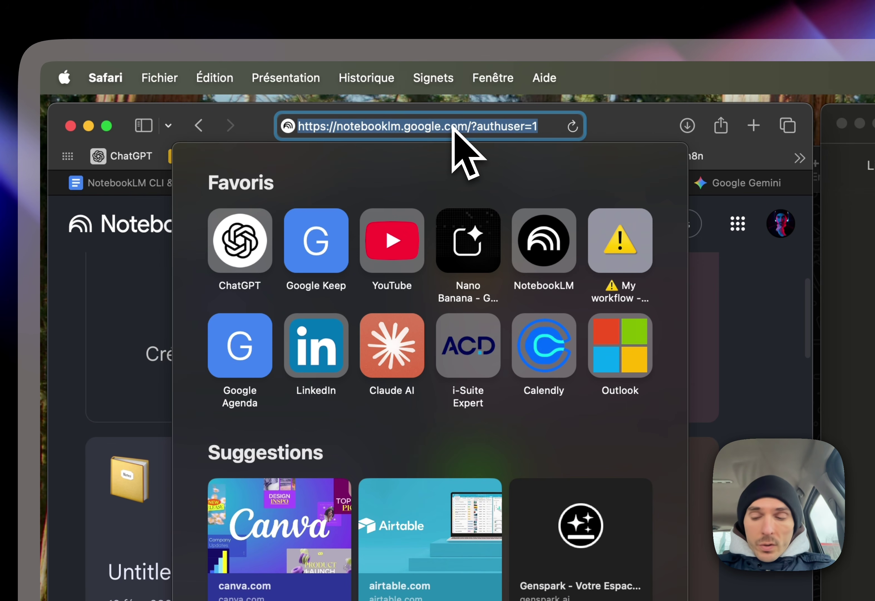
key("Return")
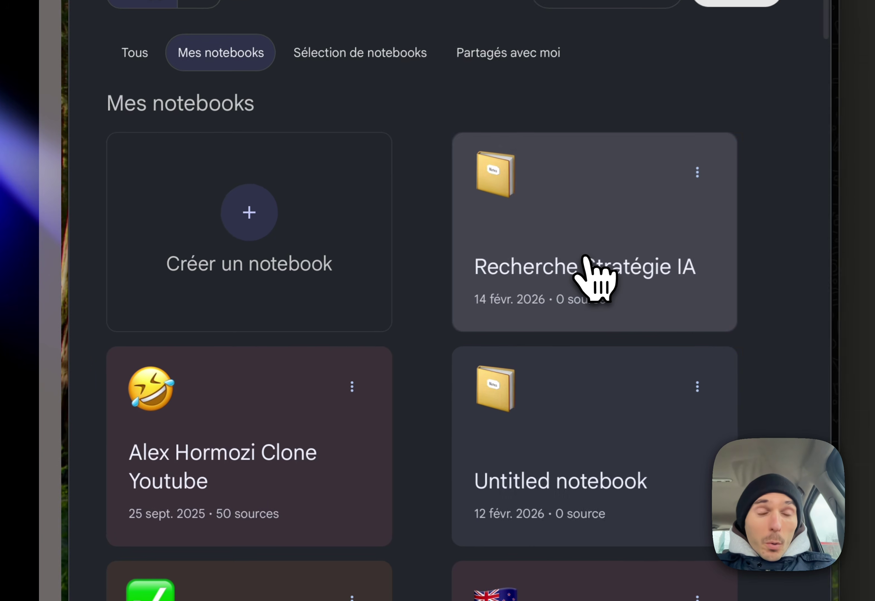
left_click(300, 293)
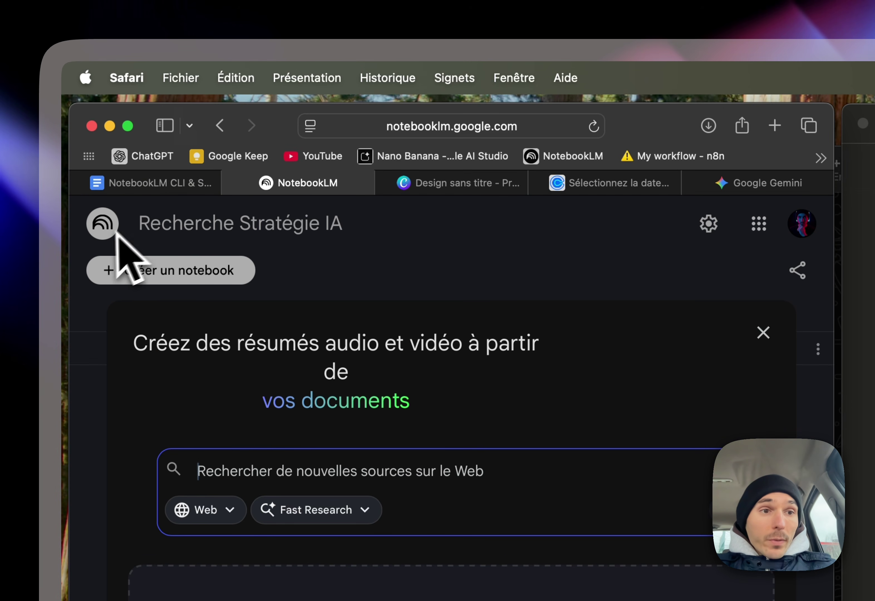
left_click(116, 234)
left_click(109, 233)
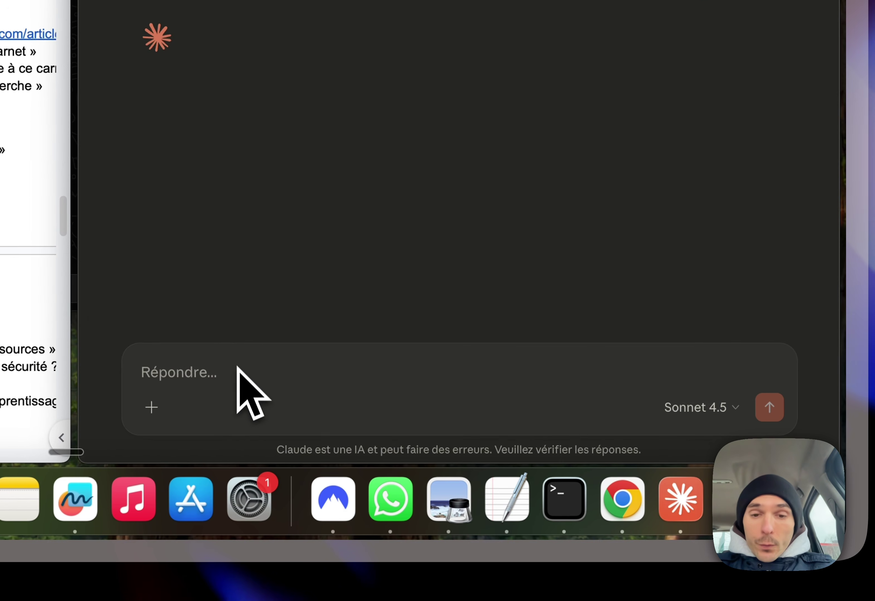
Step: Send Claude the prompt "Lance une recherche web sur 'métriques ROI IA entreprise' et montre-moi les sources trouvées"
left_click(518, 468)
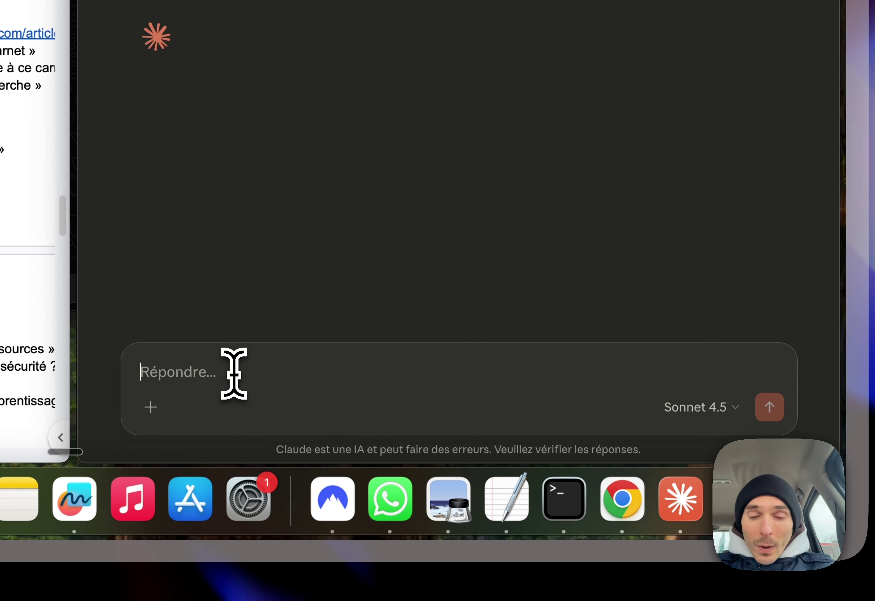
type("Lance une recherche web sur 'métriques ROI IA entreprise’ et montre-moi les sources trouvées")
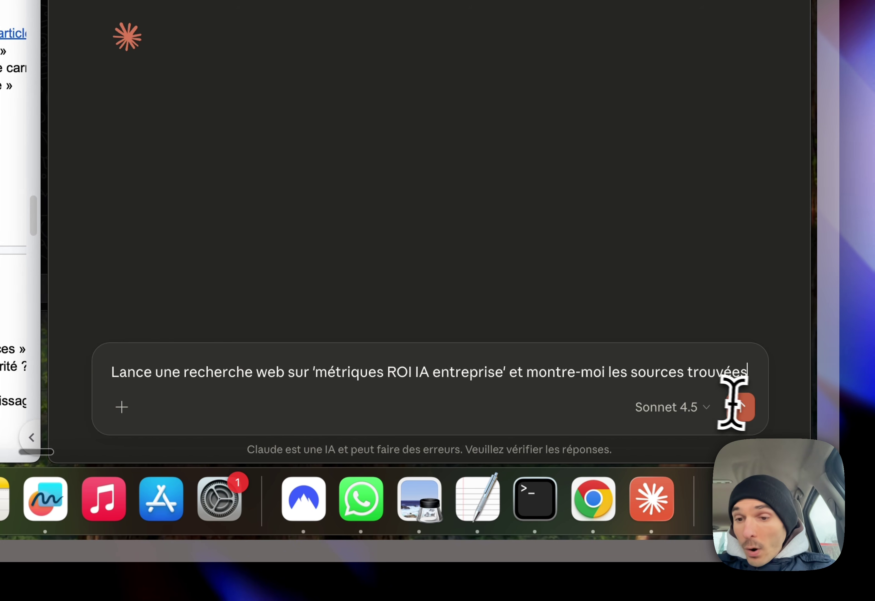
left_click(737, 407)
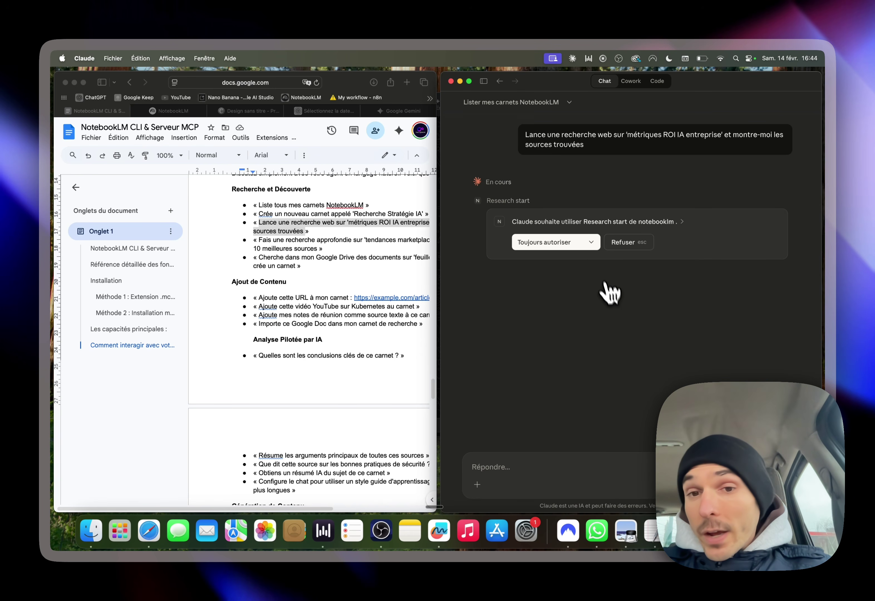
Step: Authorize Claude to use NotebookLM's Research start tool once and always allow its Research poll tool
left_click(591, 243)
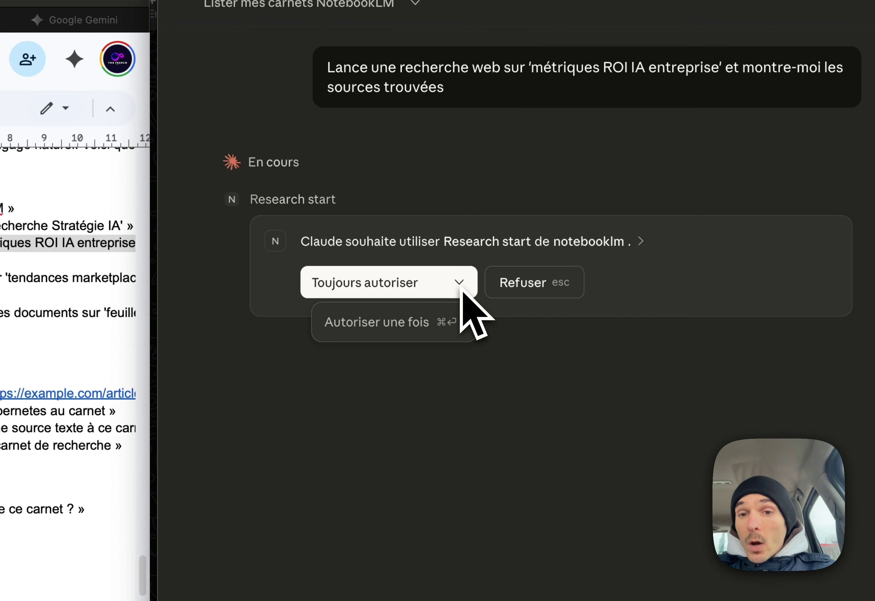
left_click(404, 326)
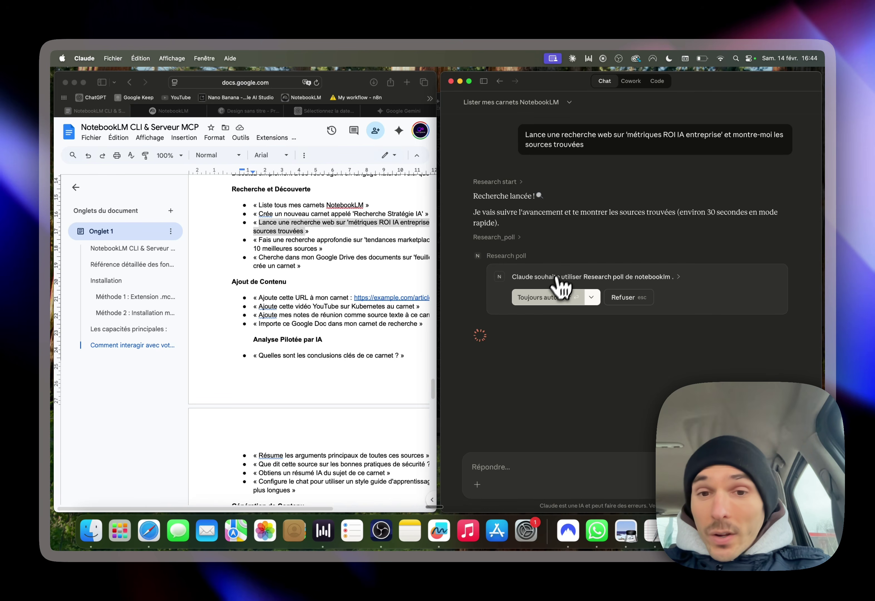
left_click(559, 298)
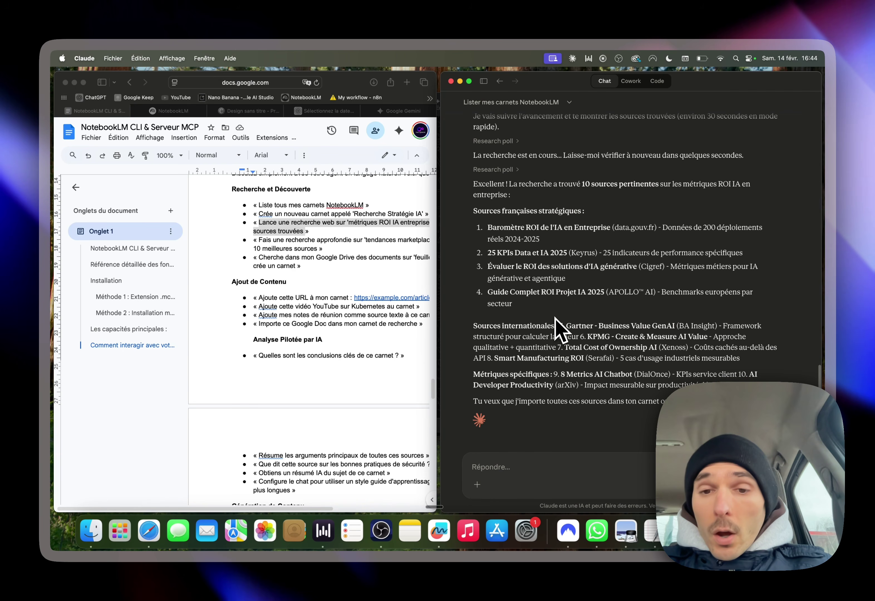
Step: Reply "oui" to Claude's offer to import the found sources into the notebook
scroll(556, 319, "down", 2)
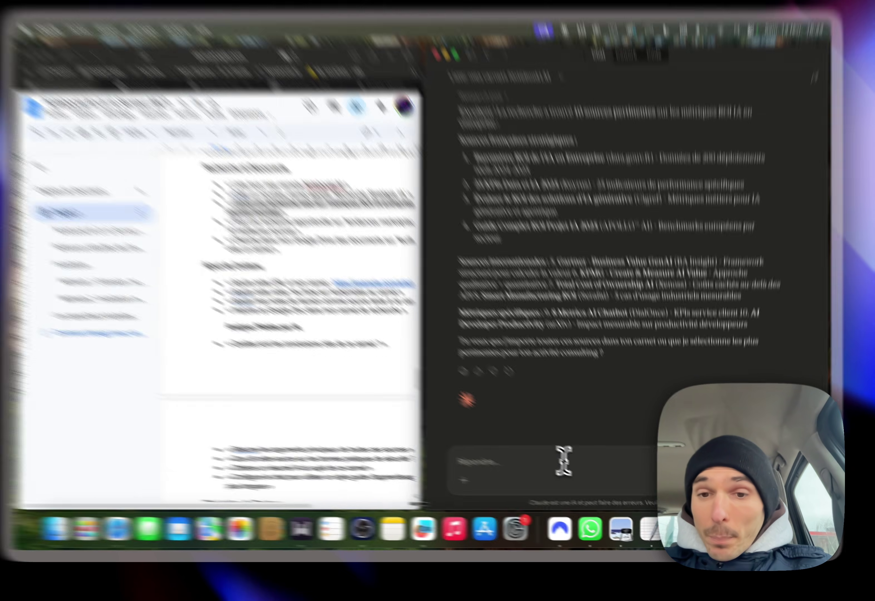
left_click(573, 466)
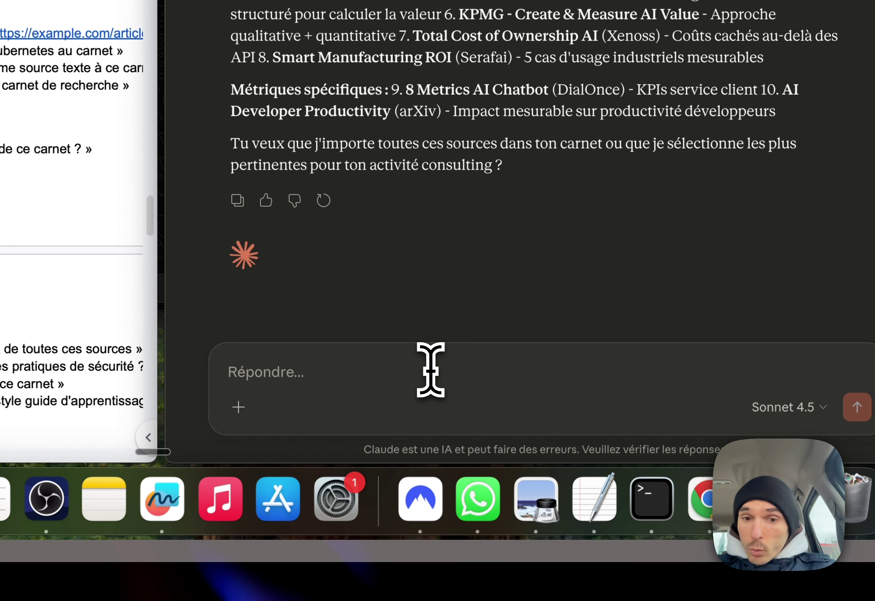
type("oui")
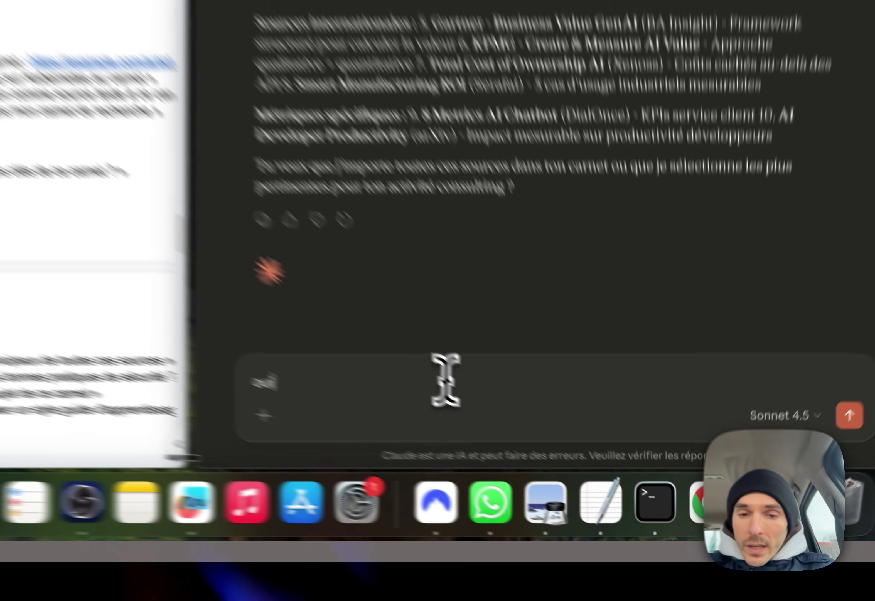
key("Return")
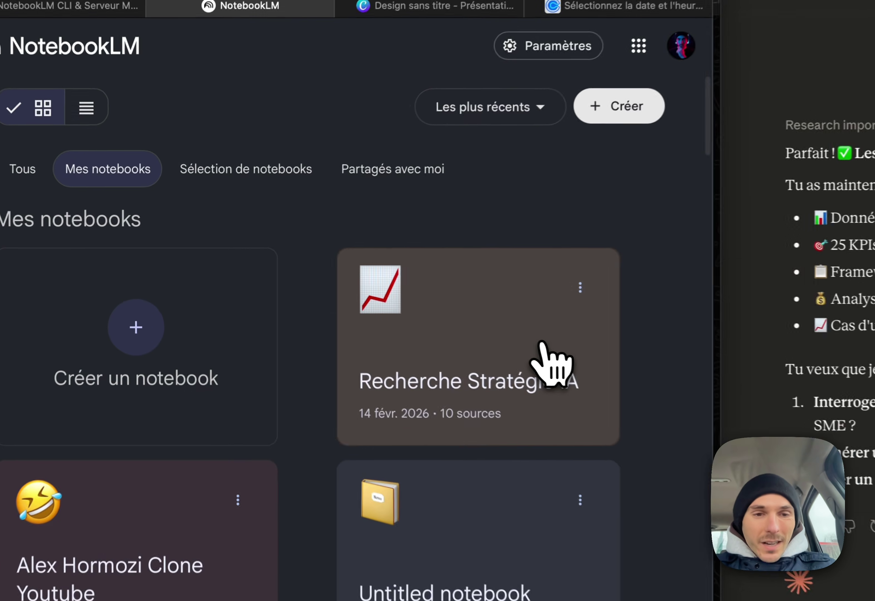
Step: Open the "Recherche Stratégie IA" notebook in NotebookLM and examine its list of imported sources
left_click(357, 290)
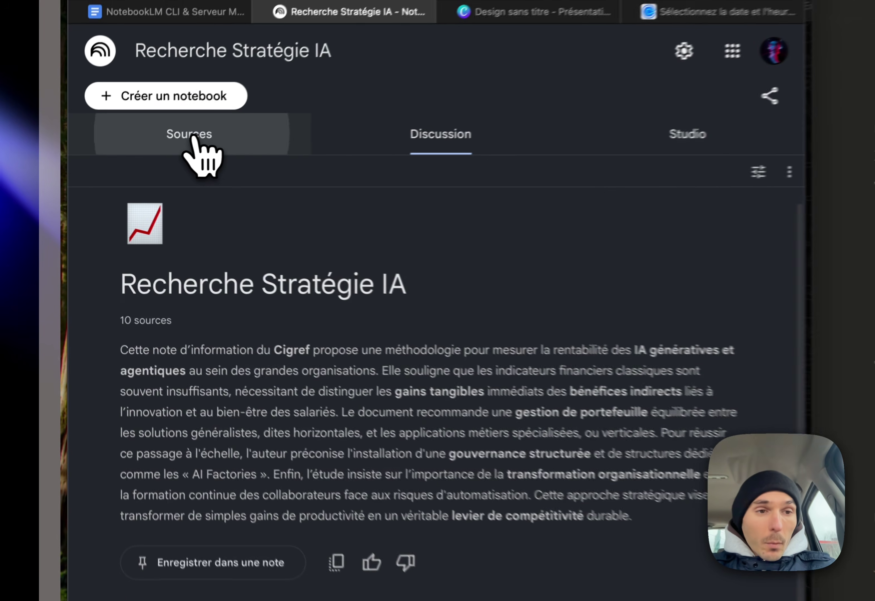
left_click(117, 175)
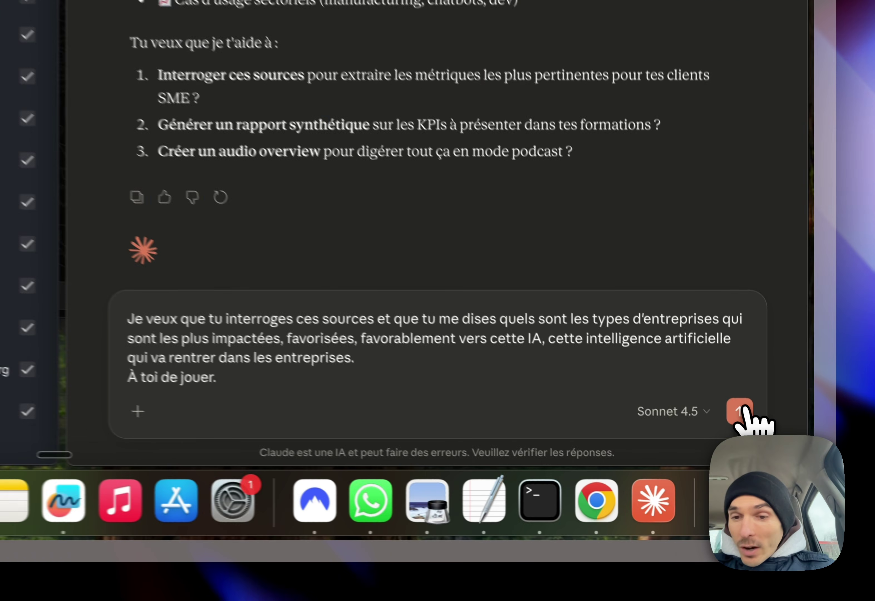
Step: Send Claude the prompt asking which company types AI impacts most favourably according to the sources, and allow the Notebook query tool
left_click(790, 485)
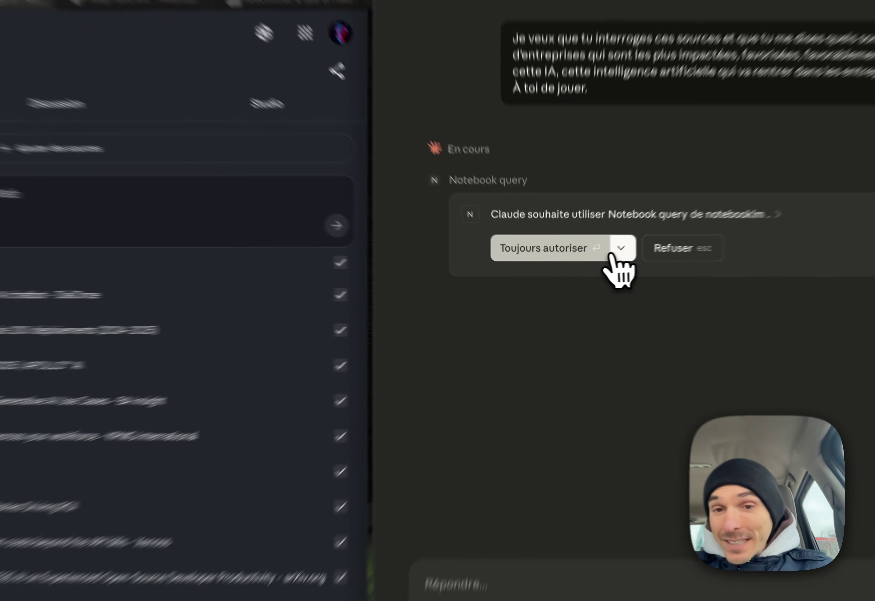
left_click(588, 262)
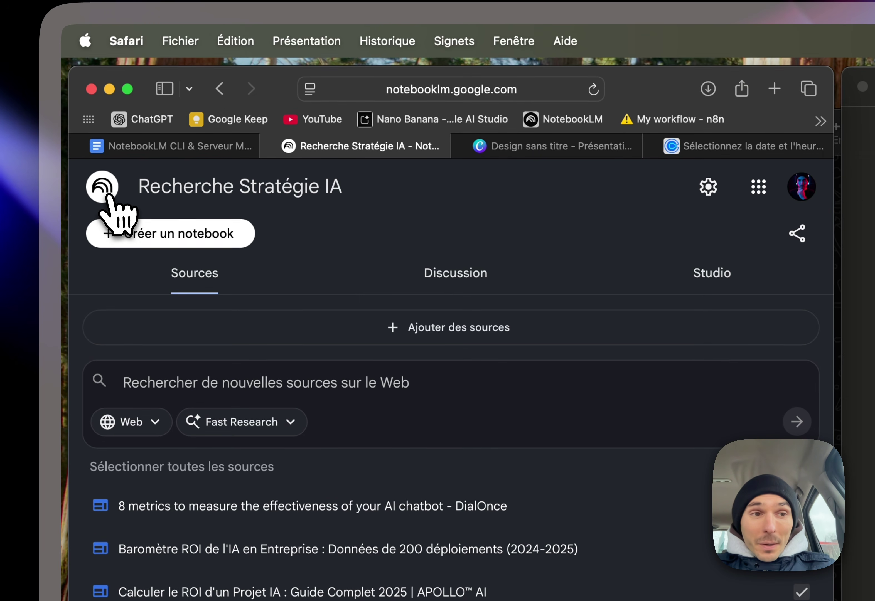
Step: Return NotebookLM to its home page and expand Claude to full screen to read the analysis of the sources
left_click(109, 196)
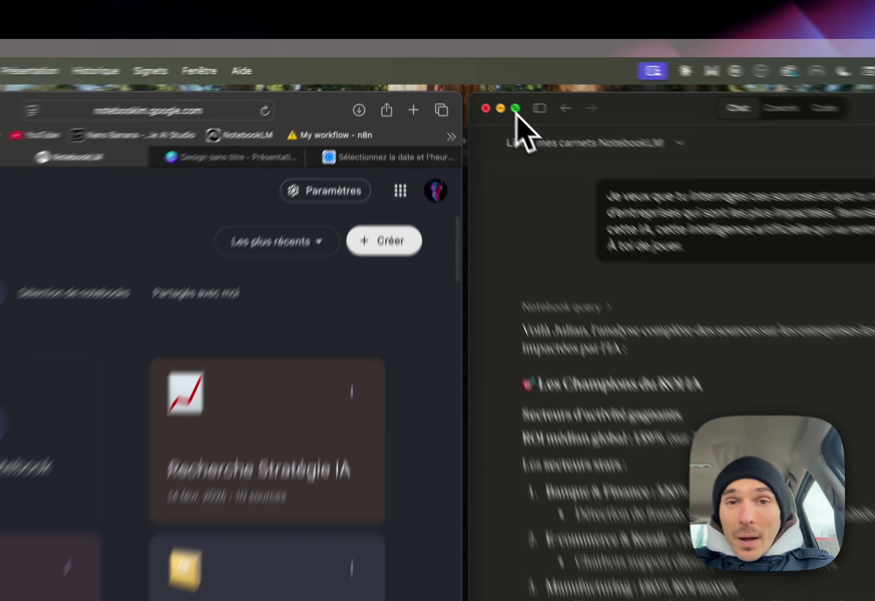
left_click(516, 109)
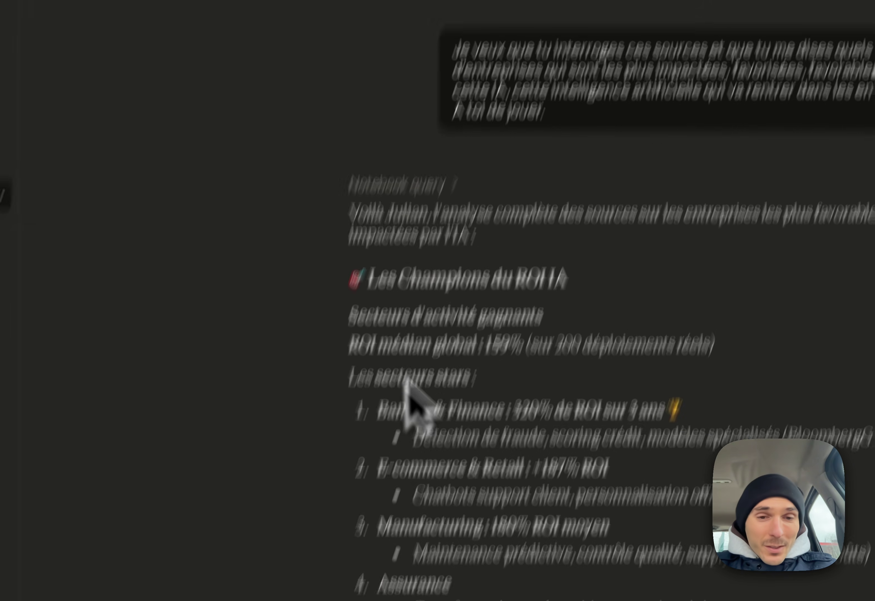
scroll(468, 407, "down", 3)
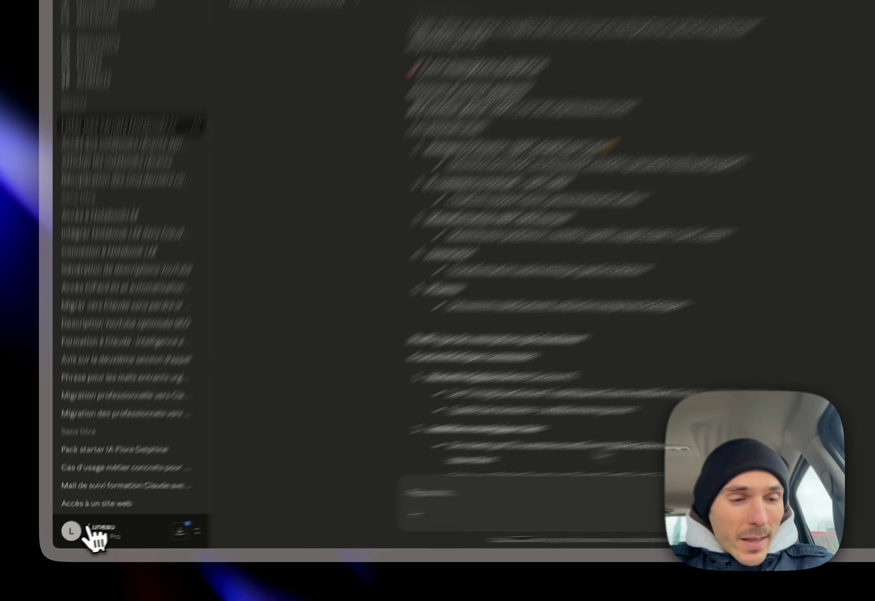
Step: Open the Connecteurs section of Claude's settings
left_click(68, 538)
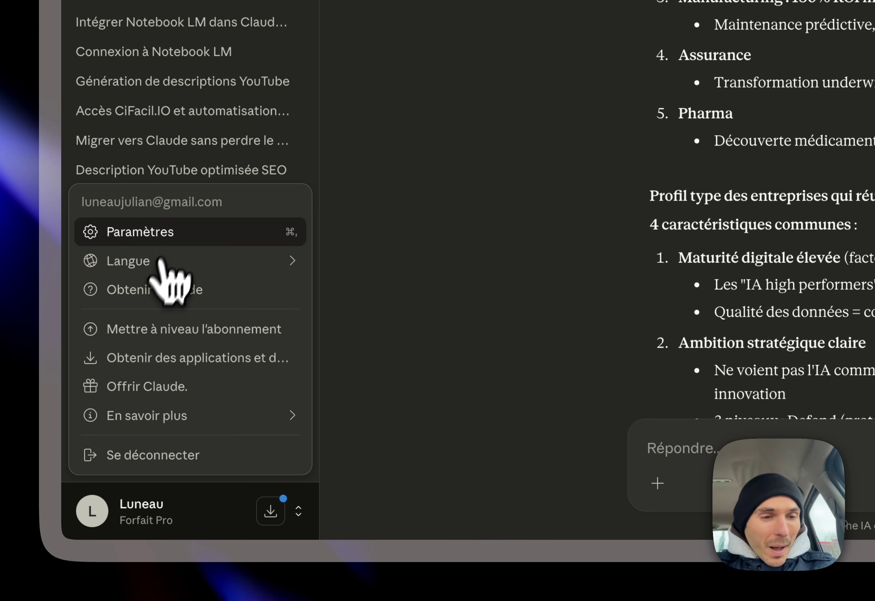
left_click(167, 239)
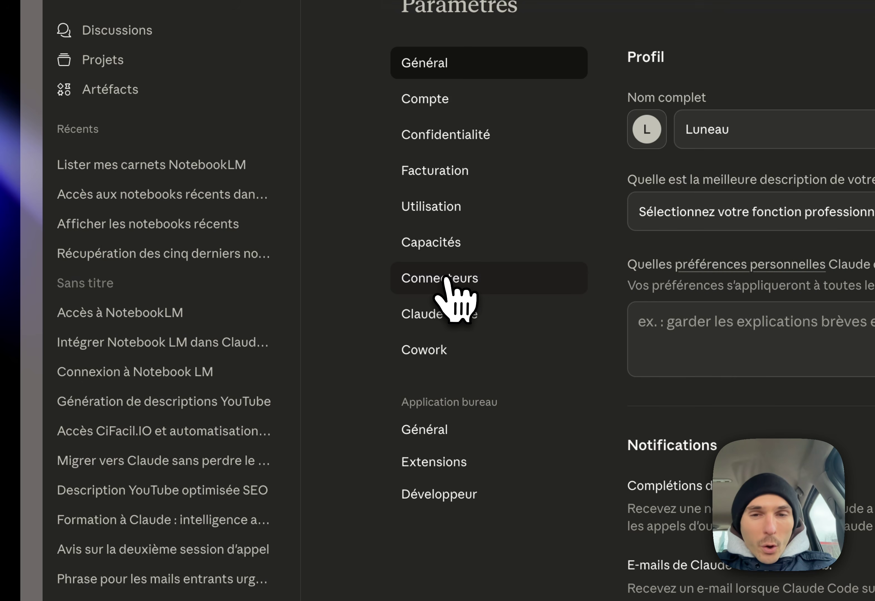
left_click(446, 278)
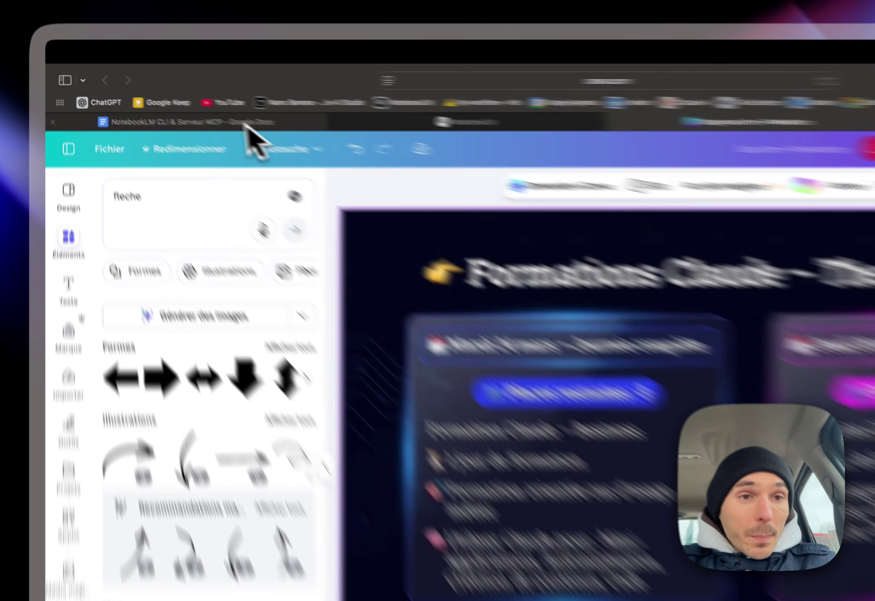
Step: Switch to the "NotebookLM CLI & Serveur MCP" Google Docs guide and review its introduction from the beginning
left_click(185, 106)
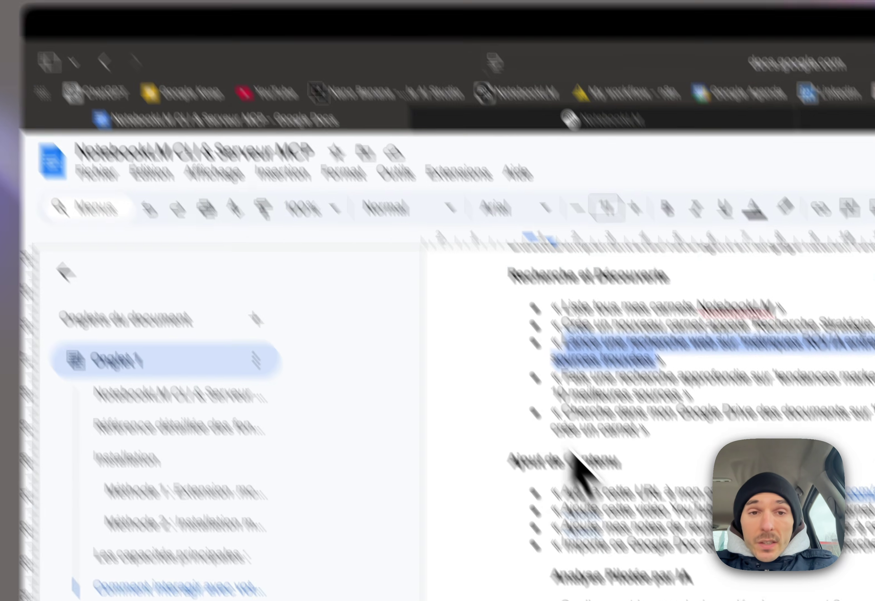
scroll(500, 366, "up", 20)
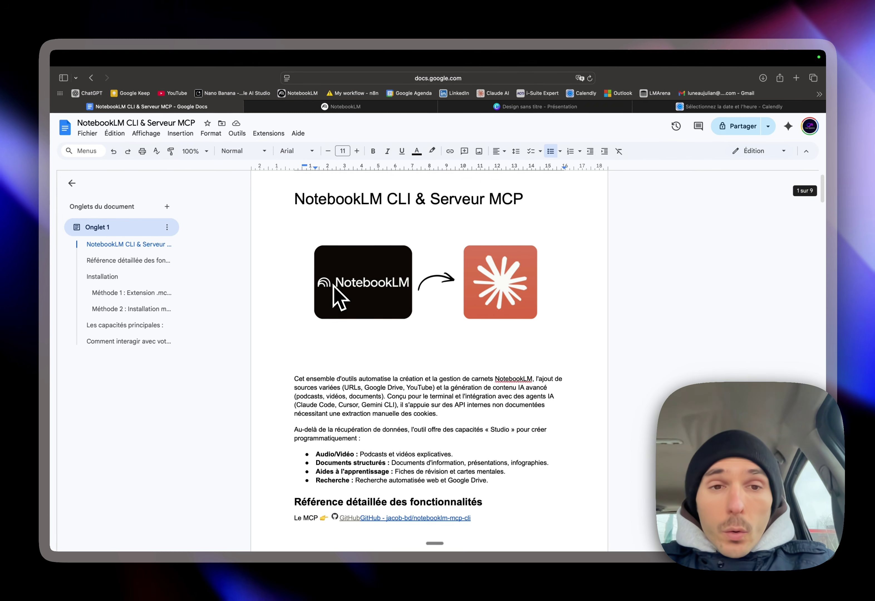
scroll(334, 284, "down", 2)
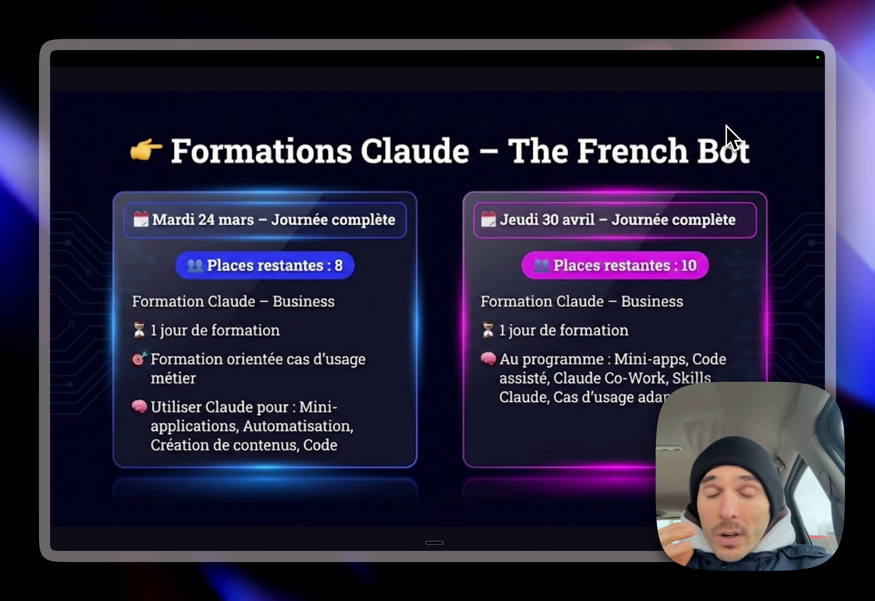
Step: Advance the training presentation to the slide "Contenu & formats de la formation Claude pour le business"
left_click(726, 126)
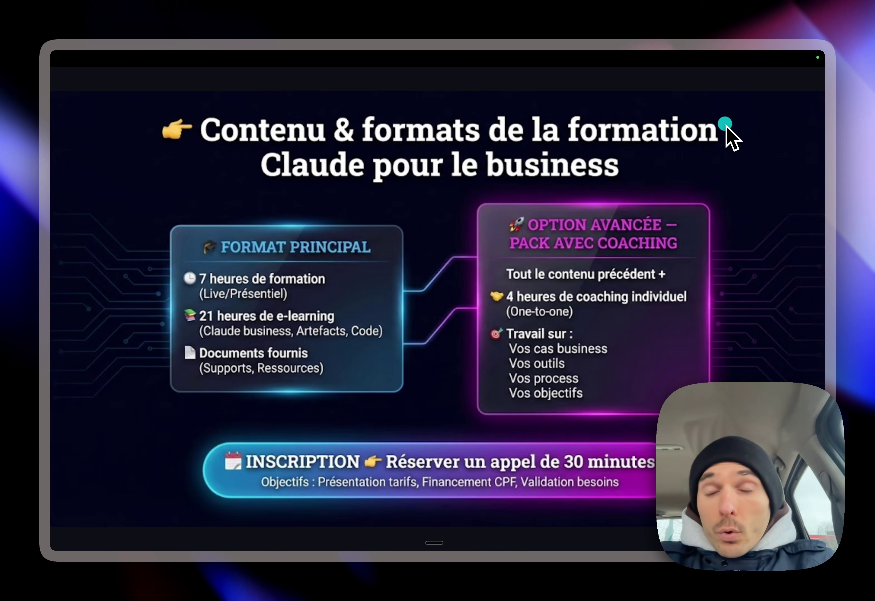